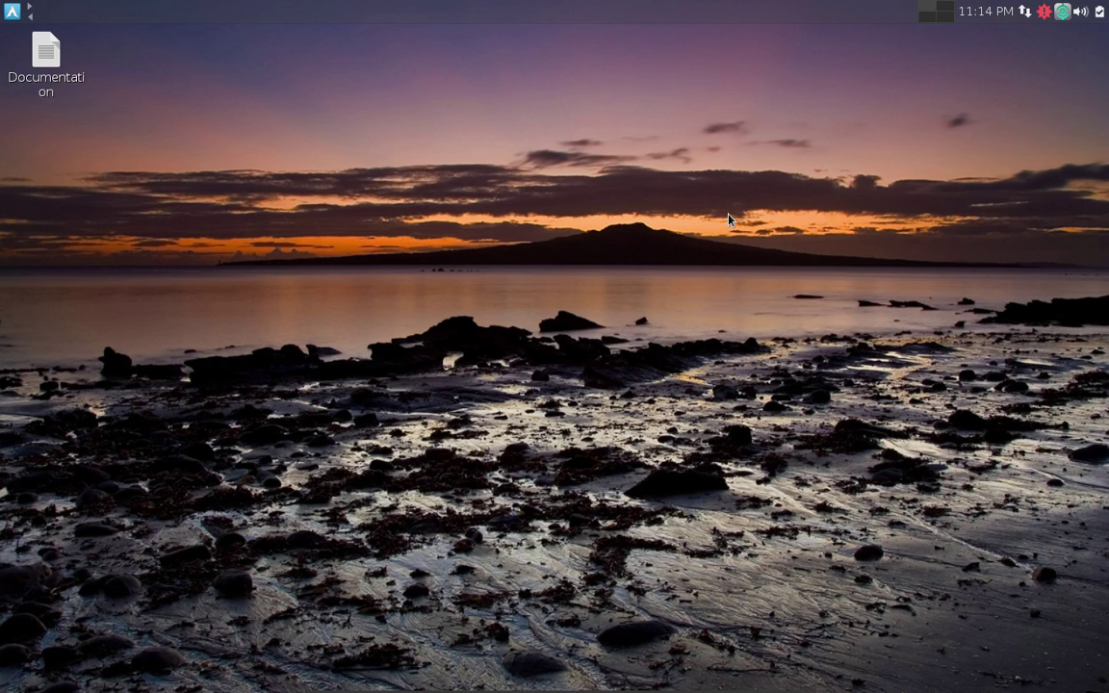
Browse the desktop's Openbox root menu down to the Graphics submenu, then dismiss it.
{"action": "right_click", "coordinate": [342, 112]}
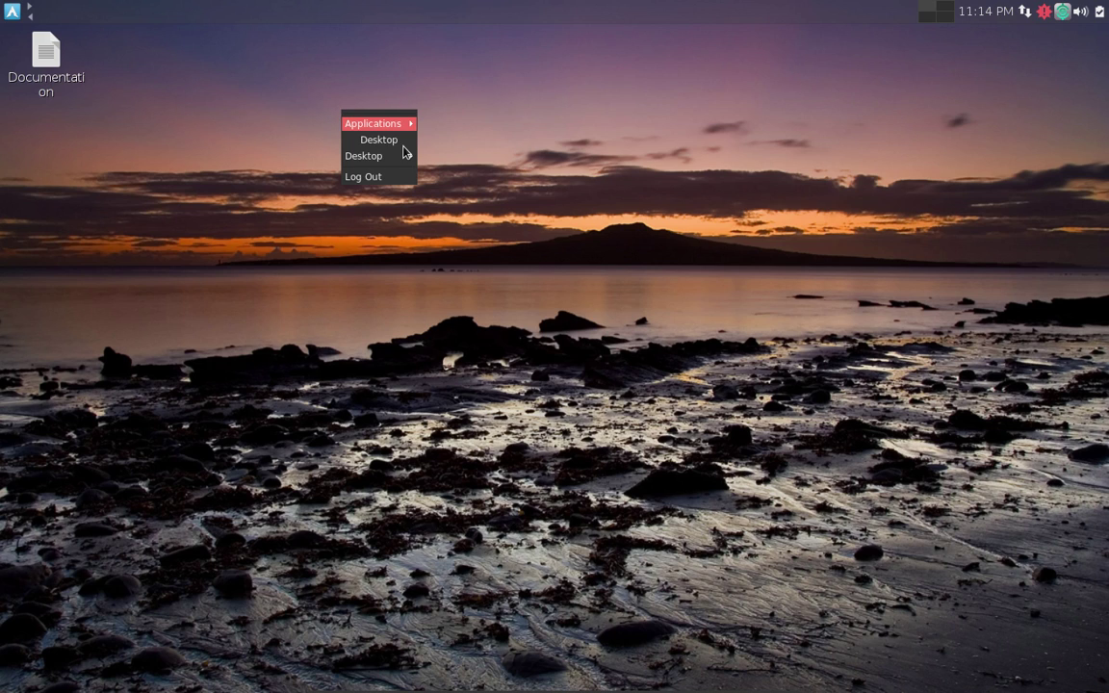
{"action": "mouse_move", "coordinate": [408, 141]}
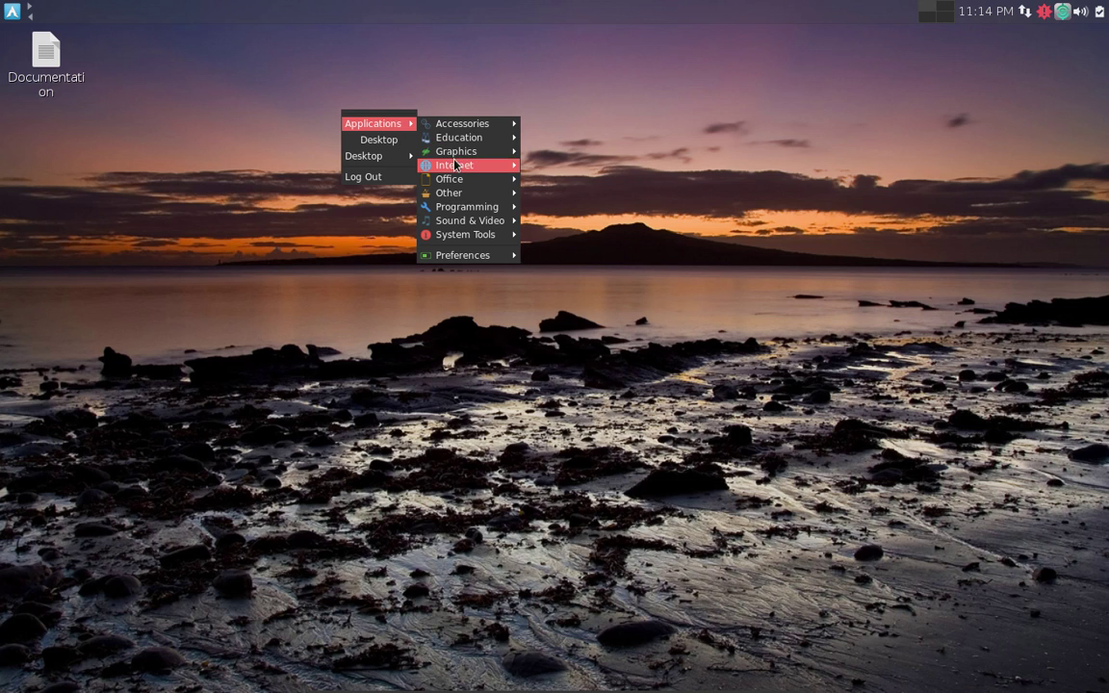
{"action": "mouse_move", "coordinate": [462, 137]}
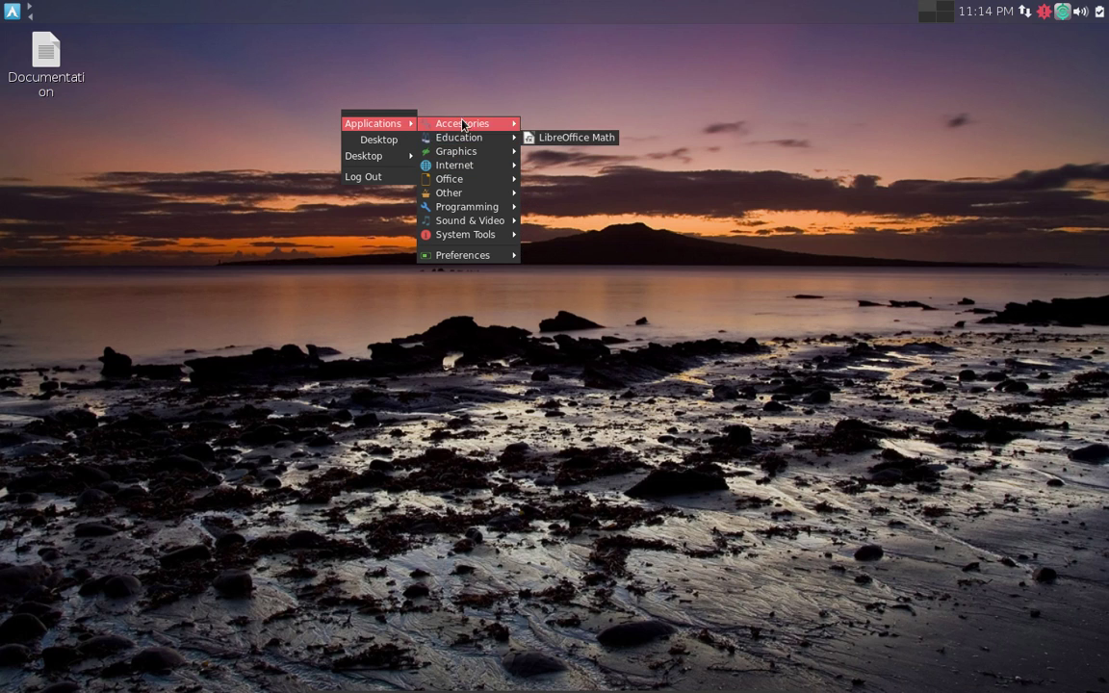
{"action": "key", "text": "Down"}
{"action": "key", "text": "Down"}
{"action": "key", "text": "Down"}
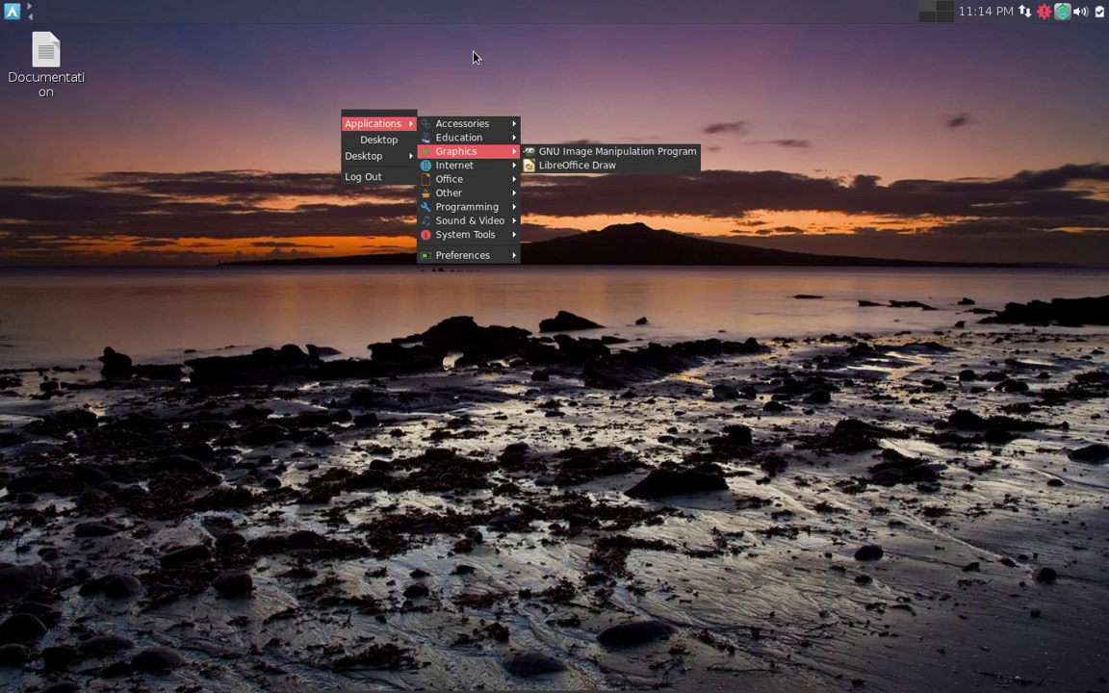
{"action": "left_click", "coordinate": [467, 52]}
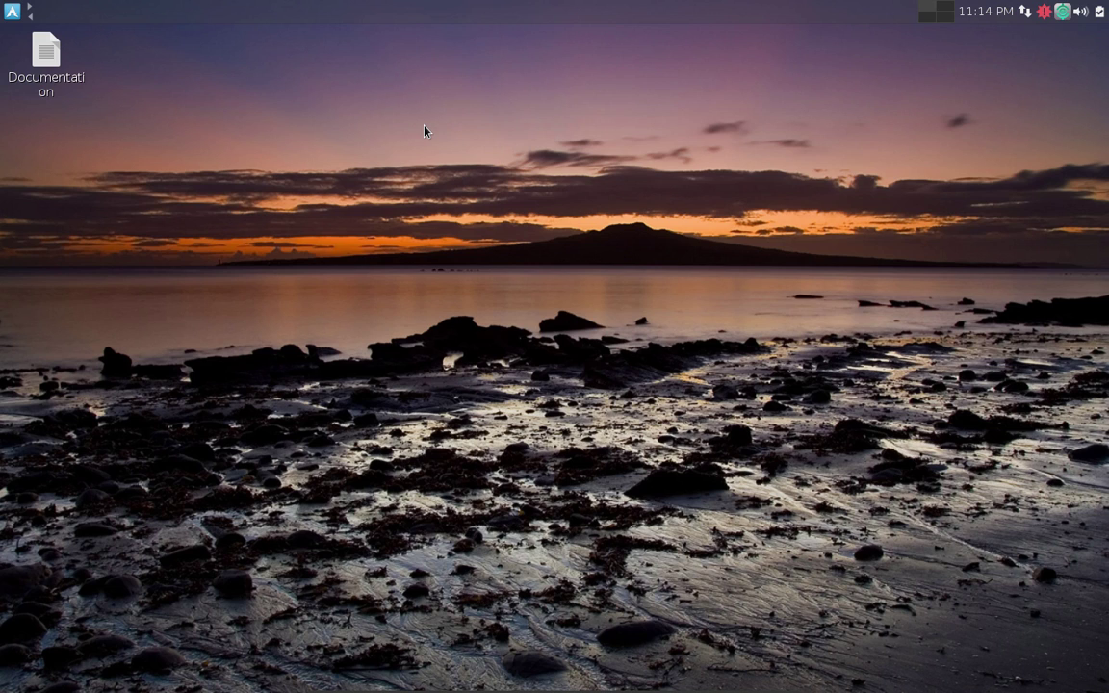
Open the Whisker menu and browse All, Development, Internet, Office and Education, ending on Recently Used.
{"action": "left_click", "coordinate": [10, 12]}
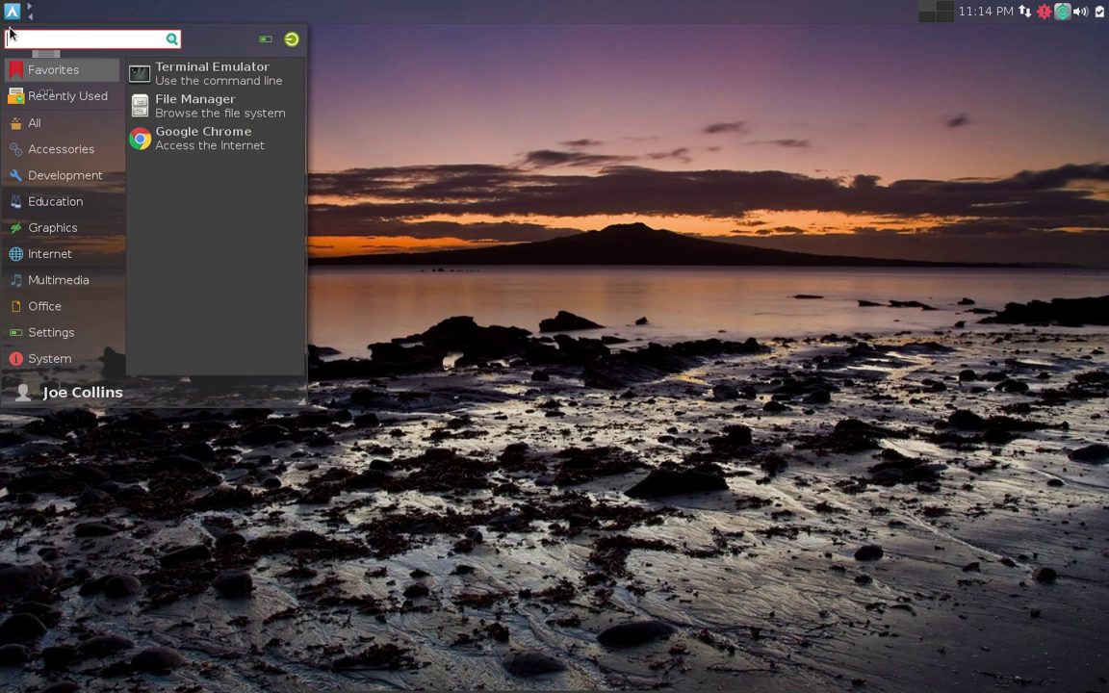
{"action": "mouse_move", "coordinate": [44, 100]}
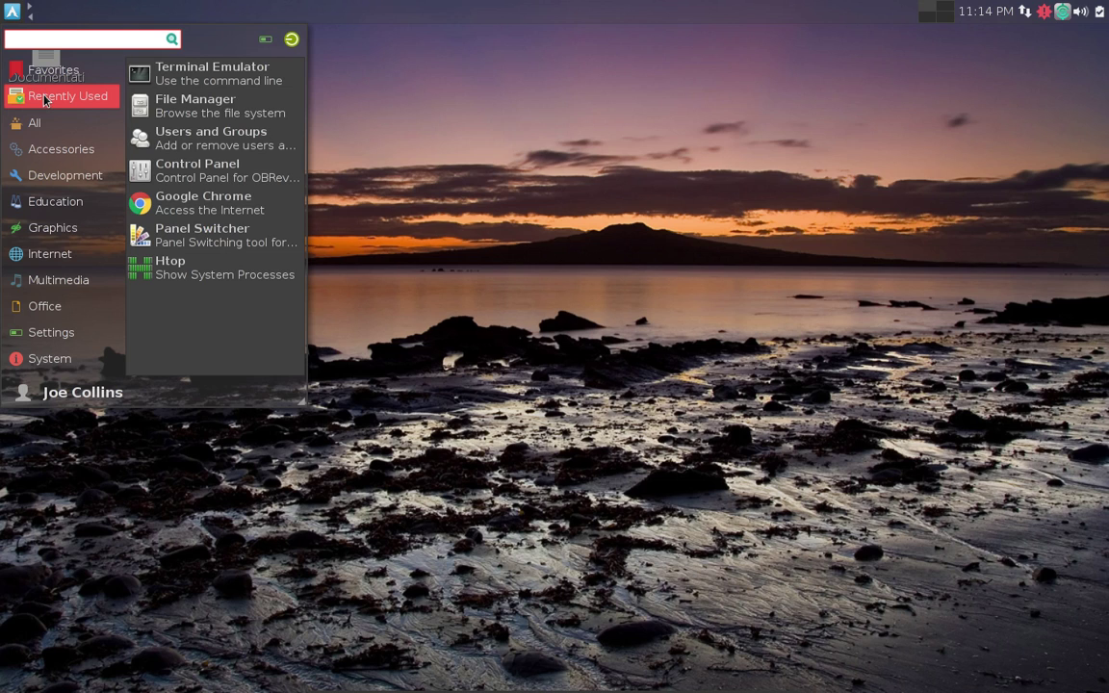
{"action": "mouse_move", "coordinate": [50, 131]}
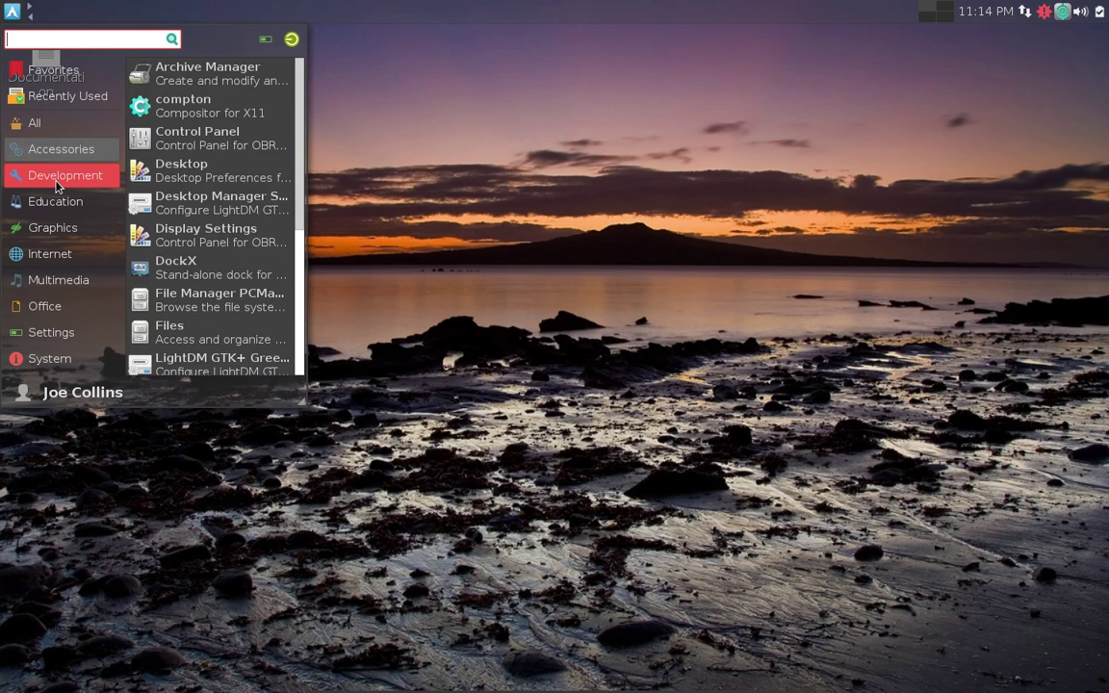
{"action": "mouse_move", "coordinate": [55, 184]}
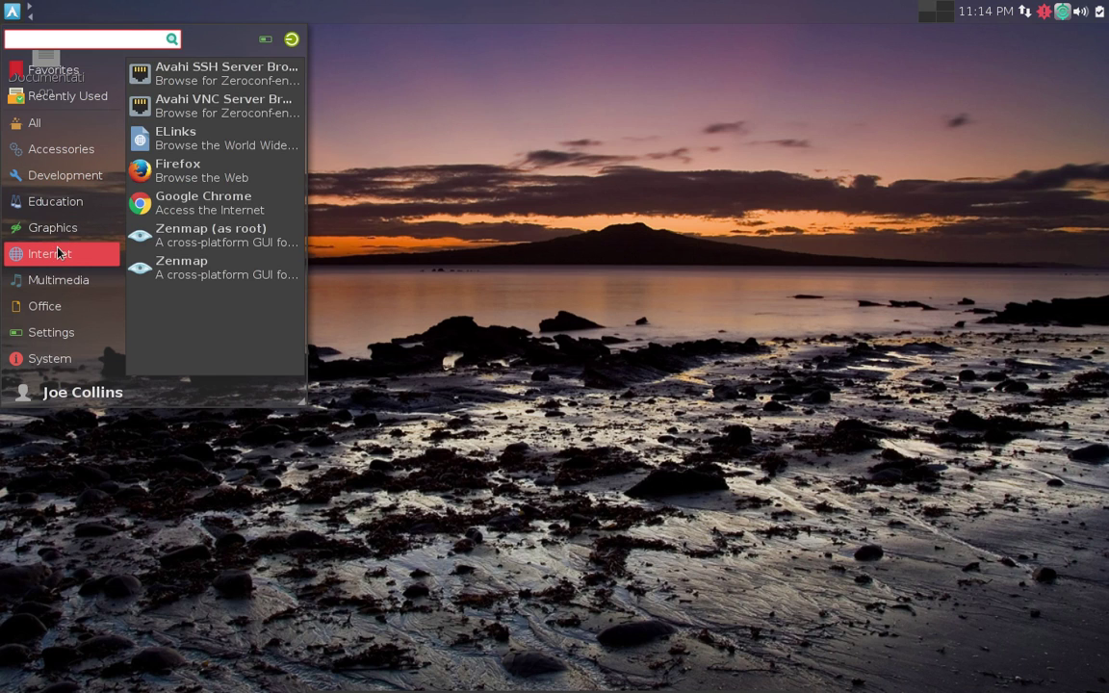
{"action": "mouse_move", "coordinate": [75, 238]}
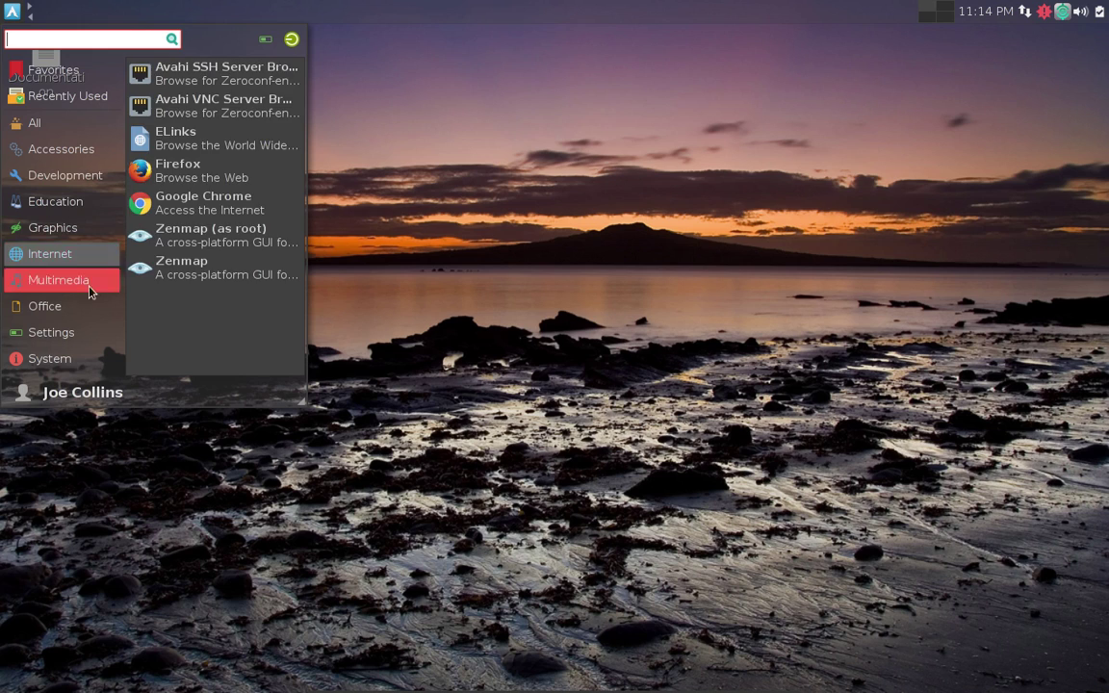
{"action": "mouse_move", "coordinate": [89, 306]}
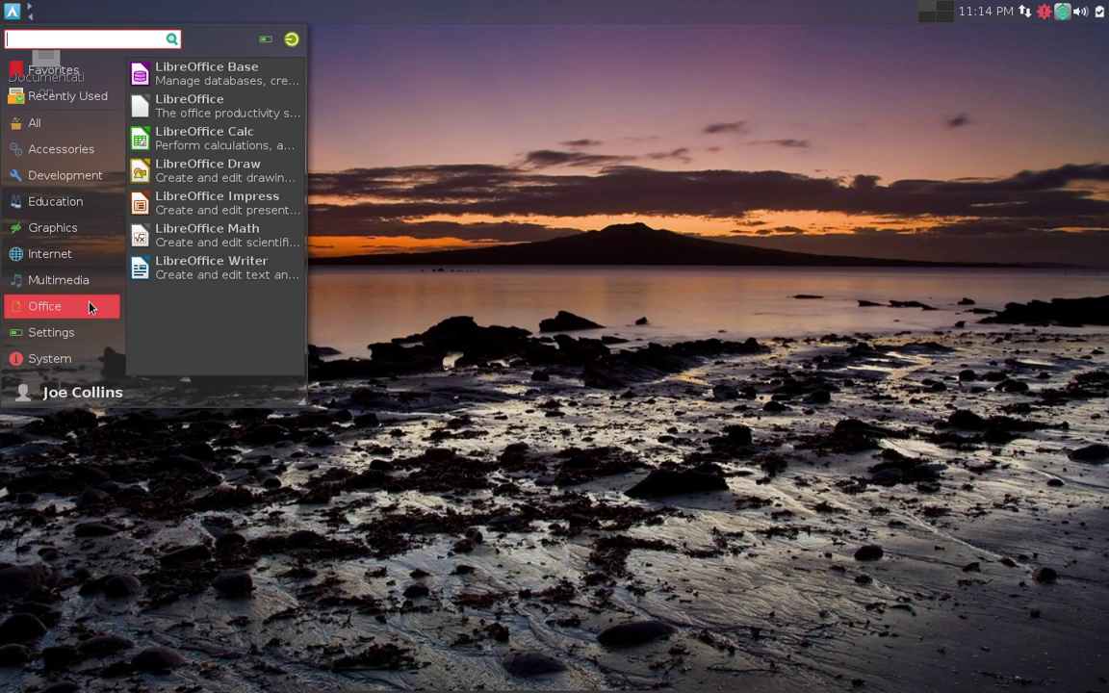
{"action": "mouse_move", "coordinate": [99, 198]}
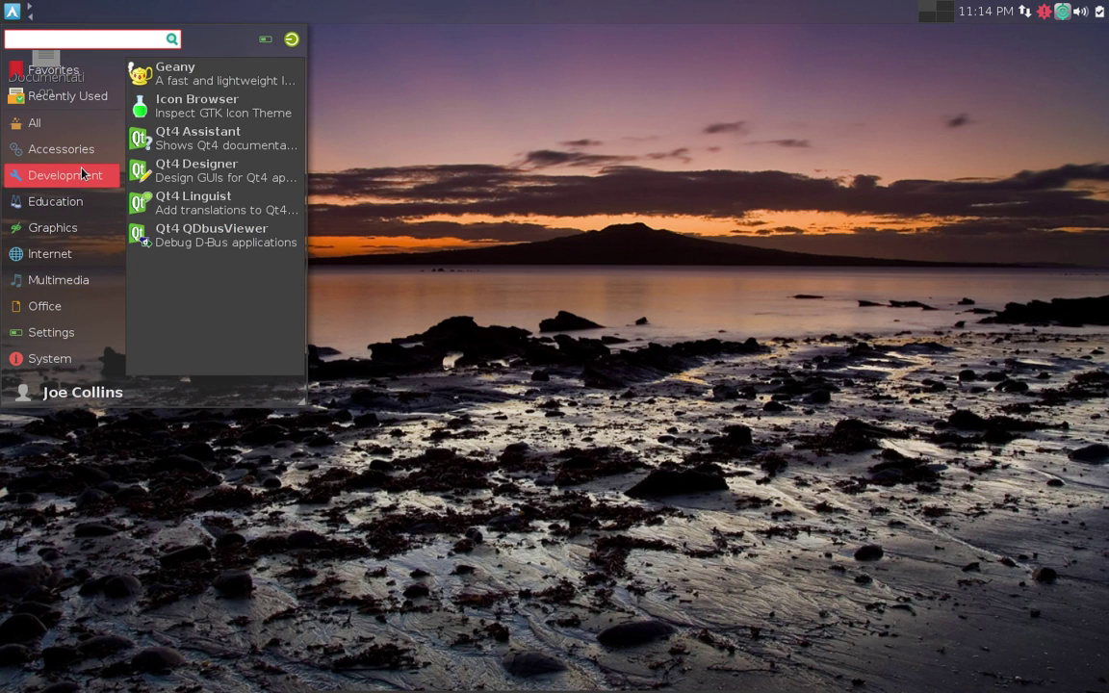
{"action": "mouse_move", "coordinate": [80, 103]}
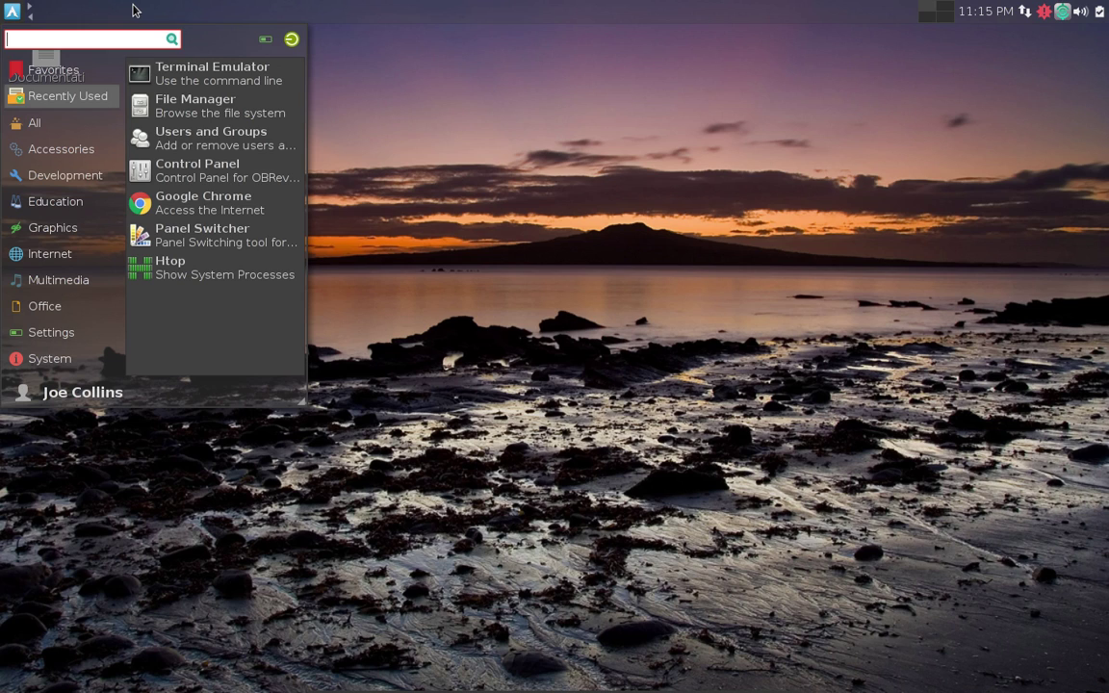
Launch Terminal Emulator and enlarge its font two steps with Ctrl++.
{"action": "left_click", "coordinate": [220, 73]}
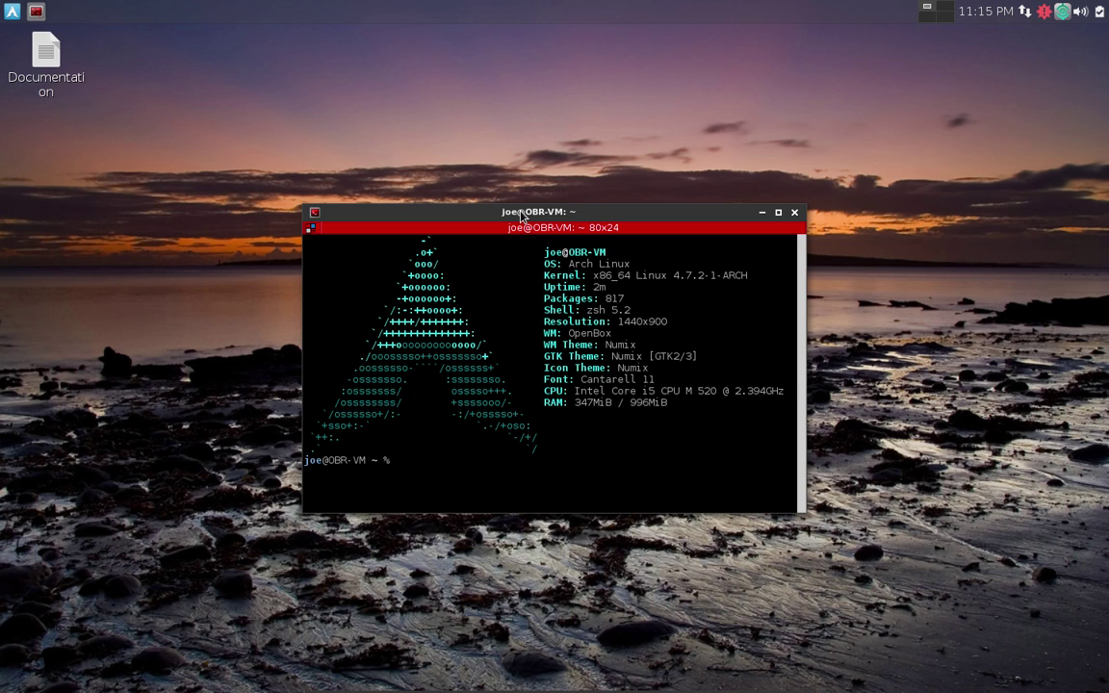
{"action": "key", "text": "ctrl+plus"}
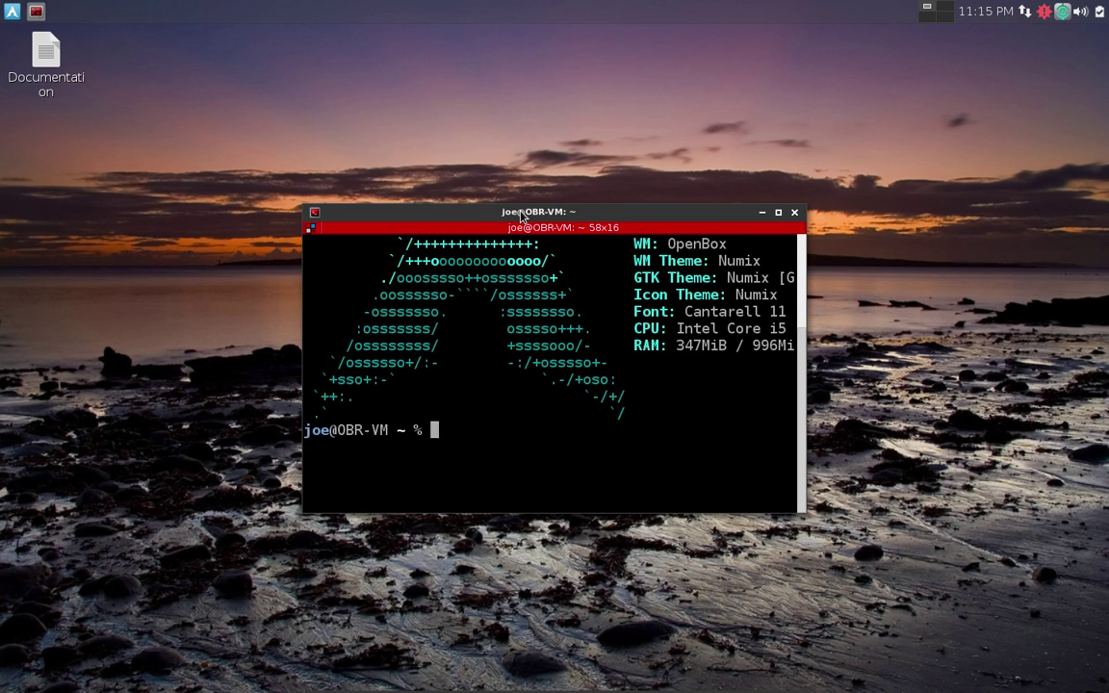
{"action": "key", "text": "ctrl+plus"}
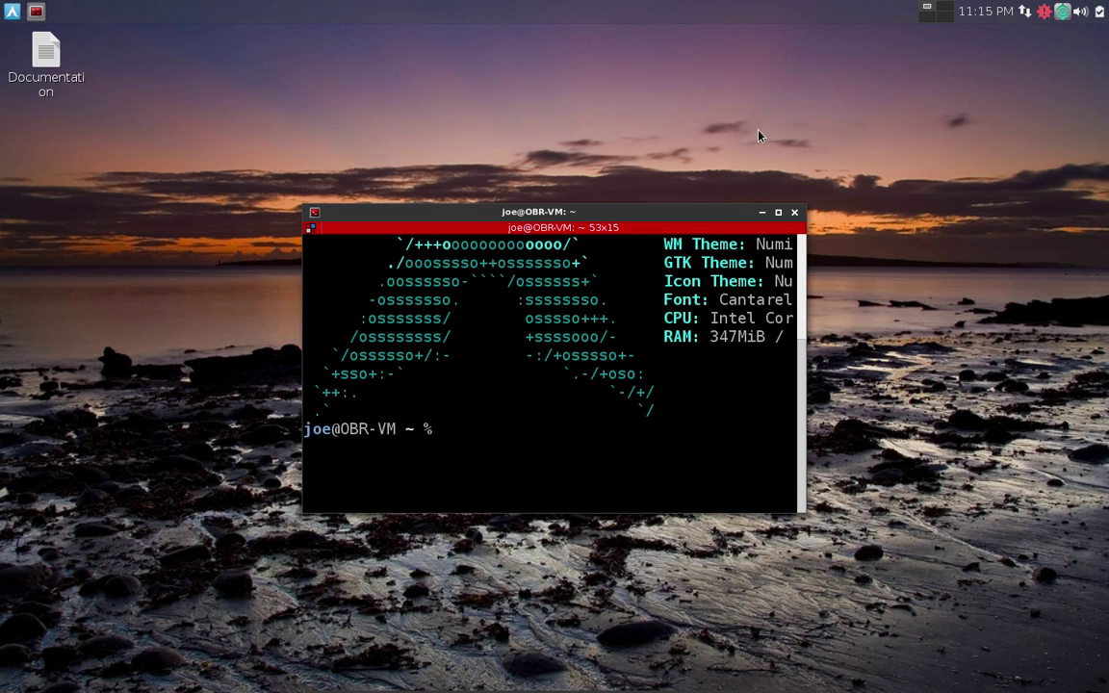
Enlarge the terminal window from its corner and move it to the screen centre.
{"action": "left_click_drag", "start_coordinate": [805, 205], "coordinate": [1038, 38]}
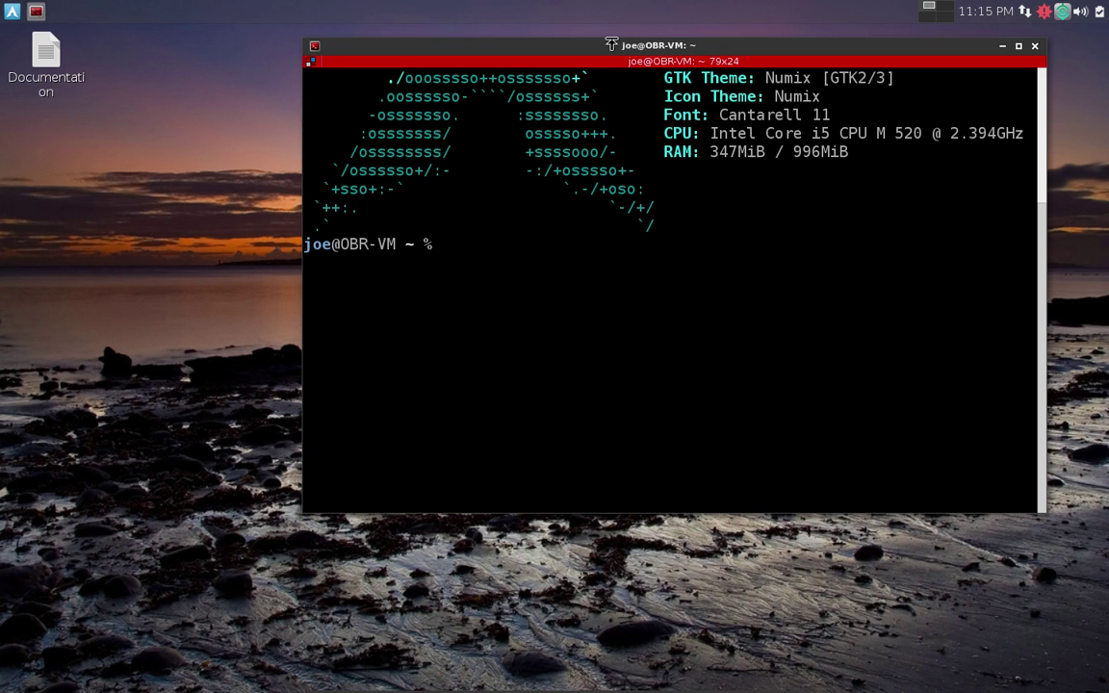
{"action": "left_click_drag", "start_coordinate": [584, 60], "coordinate": [434, 165]}
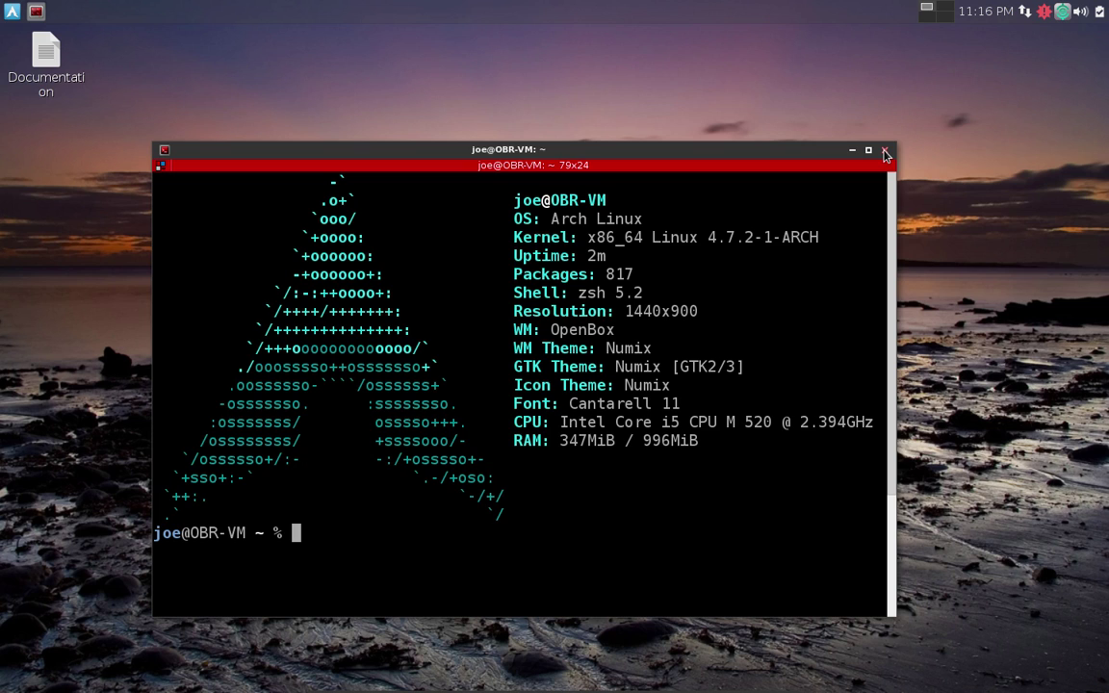
Close the terminal, open the Control Panel via All Settings, and open then close Network Connections.
{"action": "left_click", "coordinate": [885, 151]}
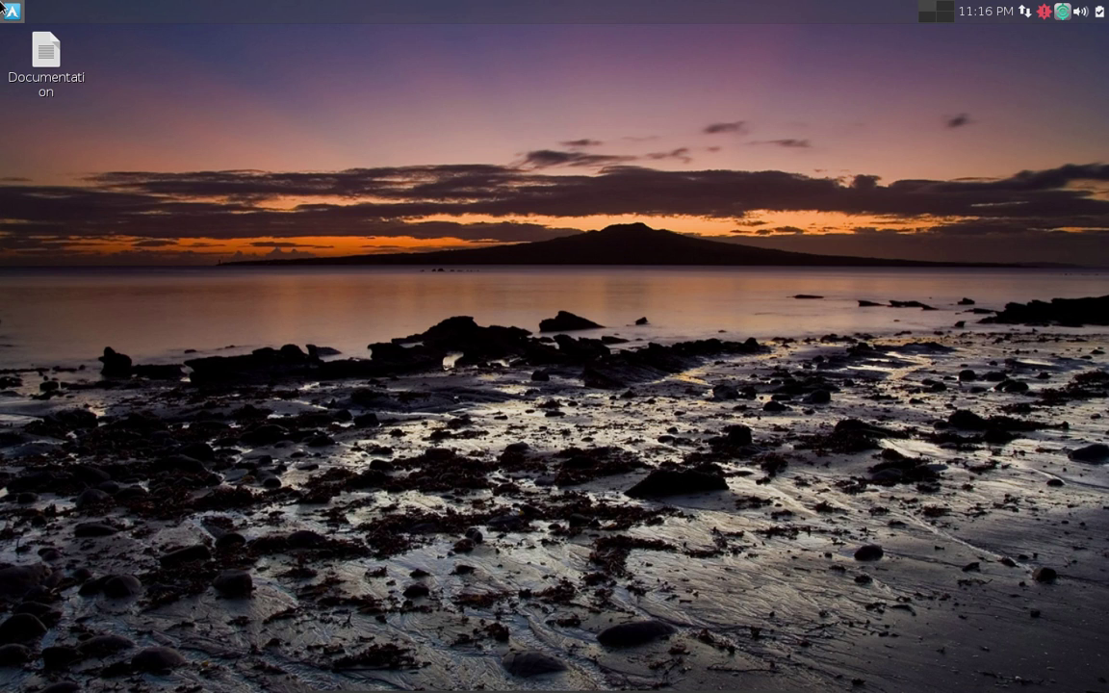
{"action": "left_click", "coordinate": [11, 11]}
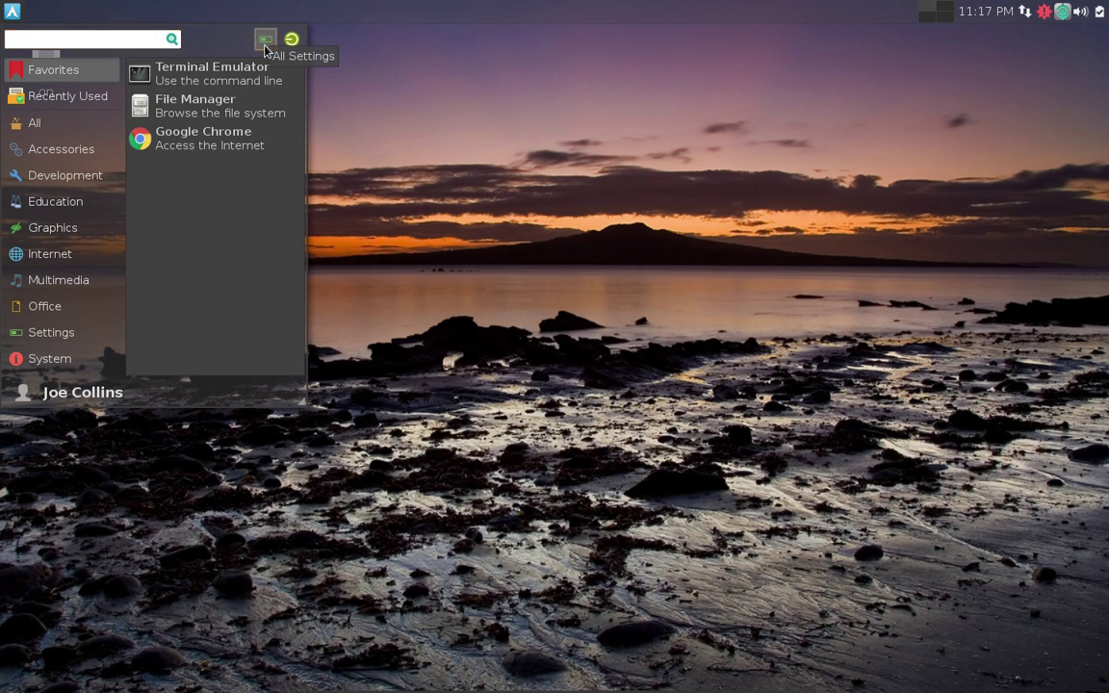
{"action": "left_click", "coordinate": [266, 40]}
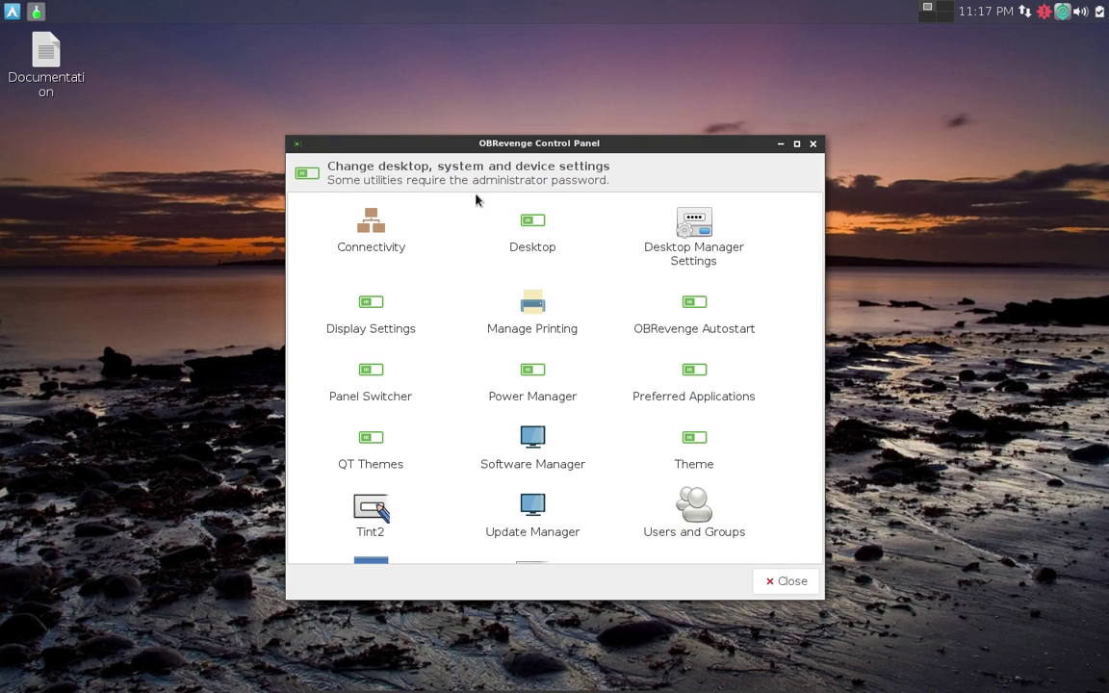
{"action": "left_click", "coordinate": [378, 235]}
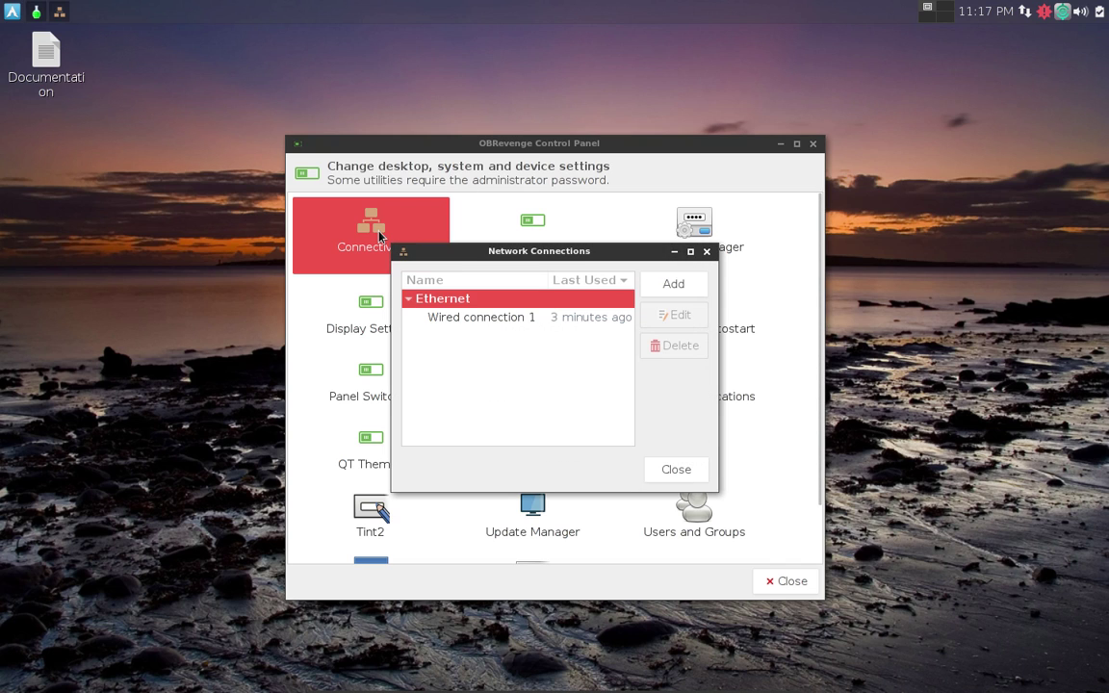
{"action": "left_click", "coordinate": [708, 252]}
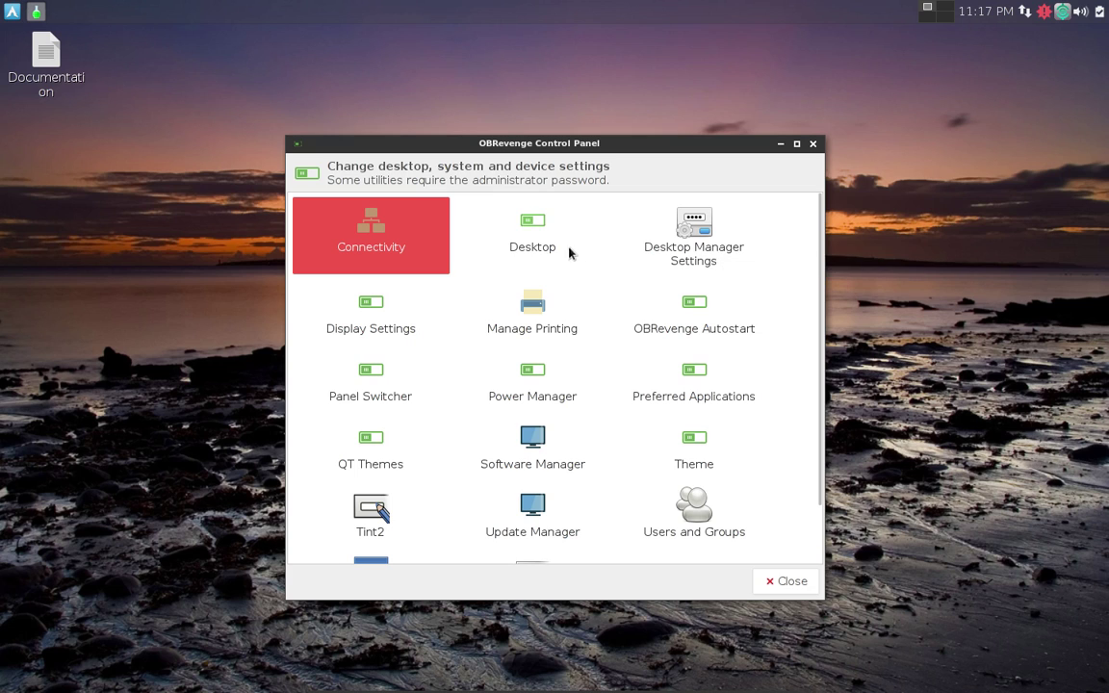
Open Desktop Preferences, move the Control Panel down-left, and view the Appearance, Desktop Icons and Advanced tabs.
{"action": "left_click", "coordinate": [539, 227]}
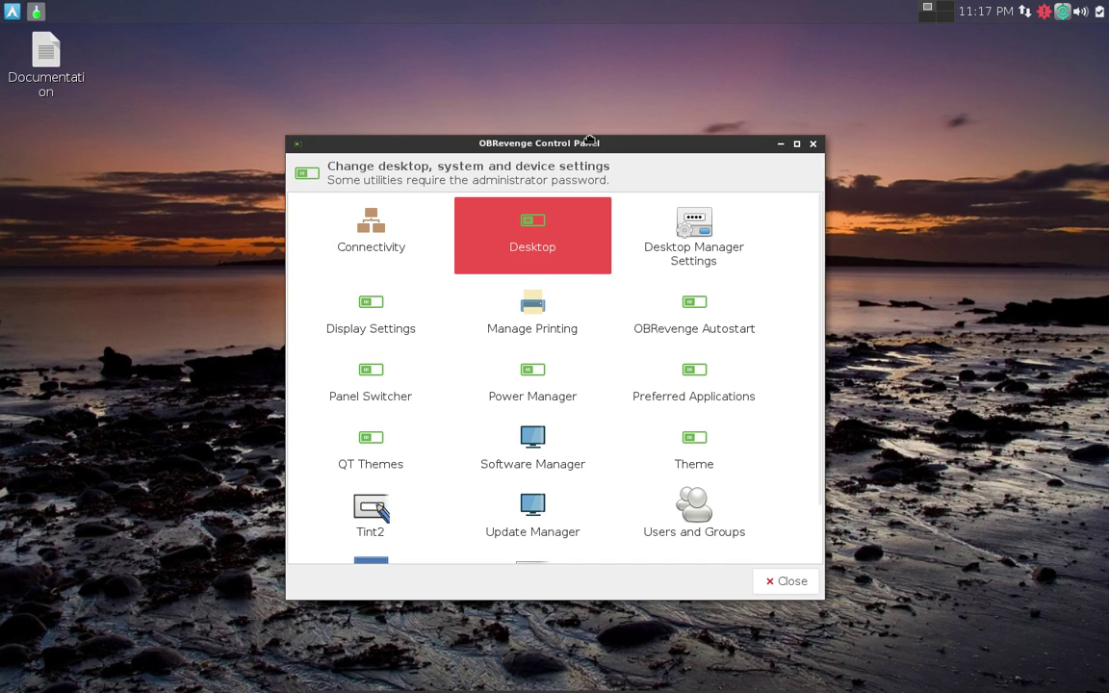
{"action": "left_click_drag", "start_coordinate": [592, 146], "coordinate": [548, 339]}
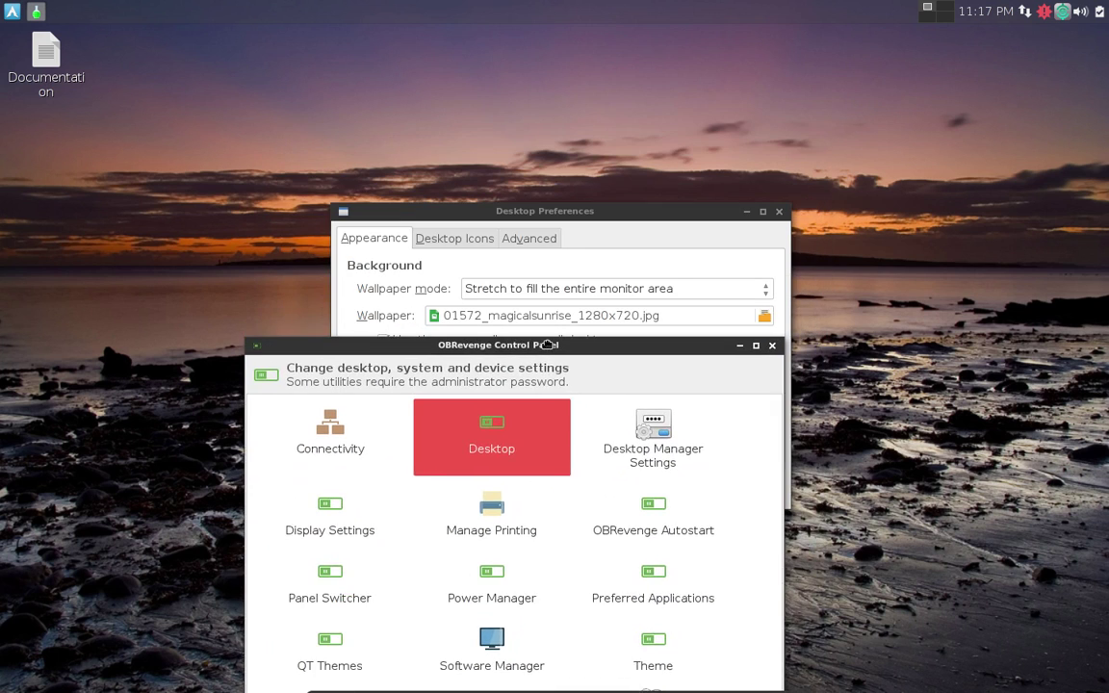
{"action": "left_click", "coordinate": [570, 216]}
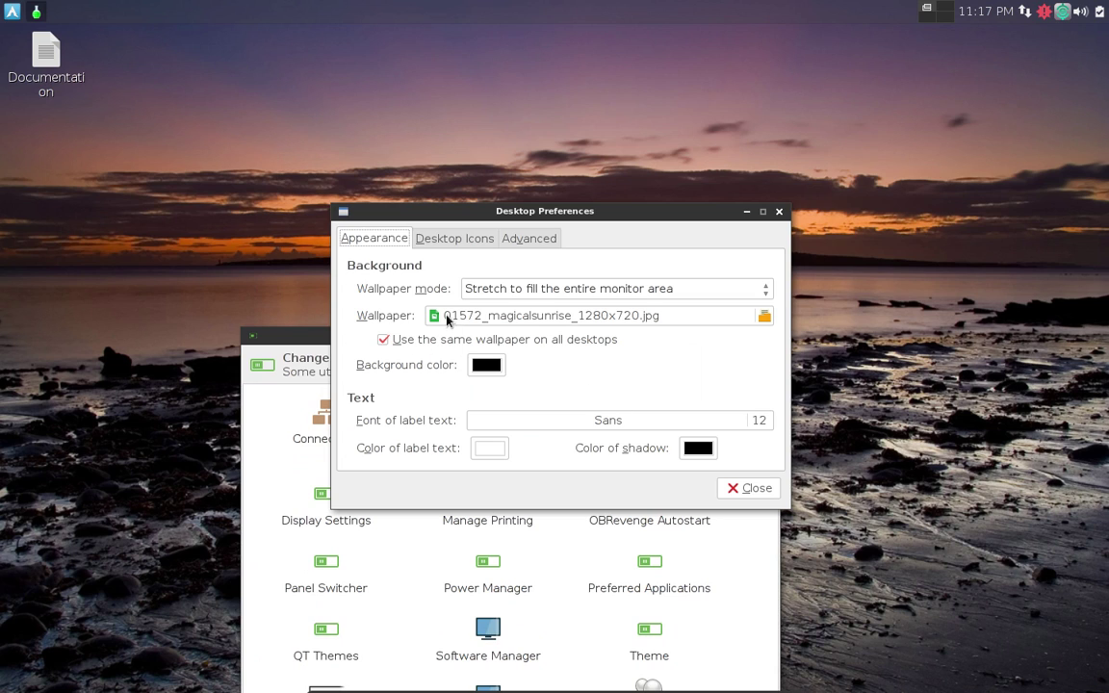
{"action": "left_click", "coordinate": [458, 239]}
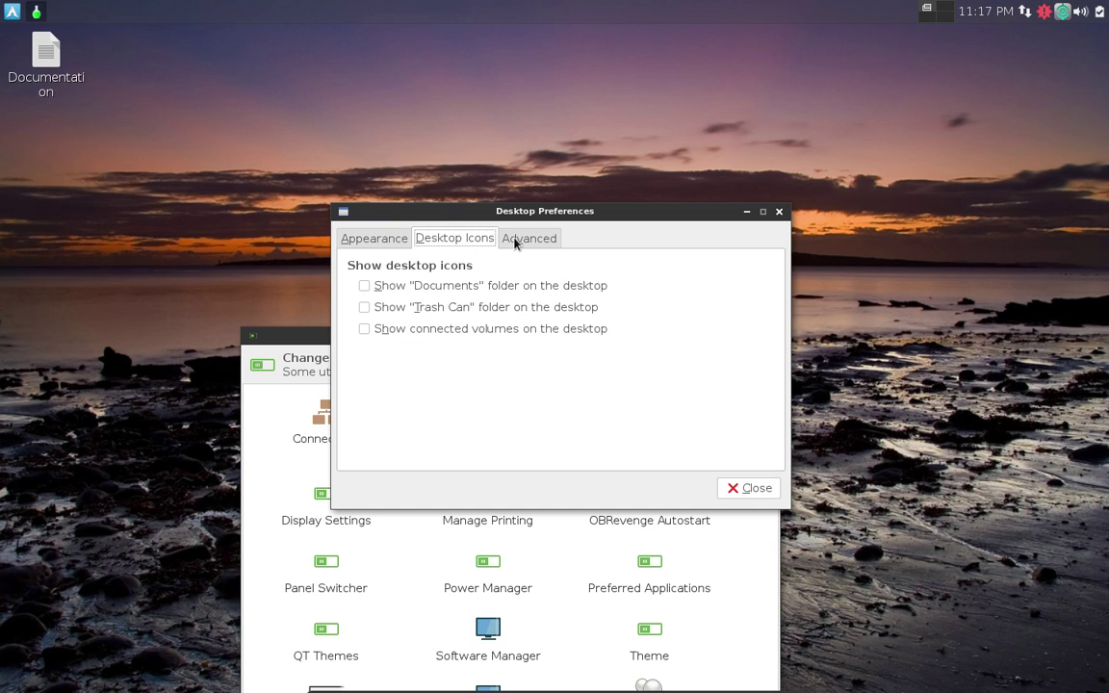
{"action": "left_click", "coordinate": [517, 239]}
{"action": "left_click", "coordinate": [378, 248]}
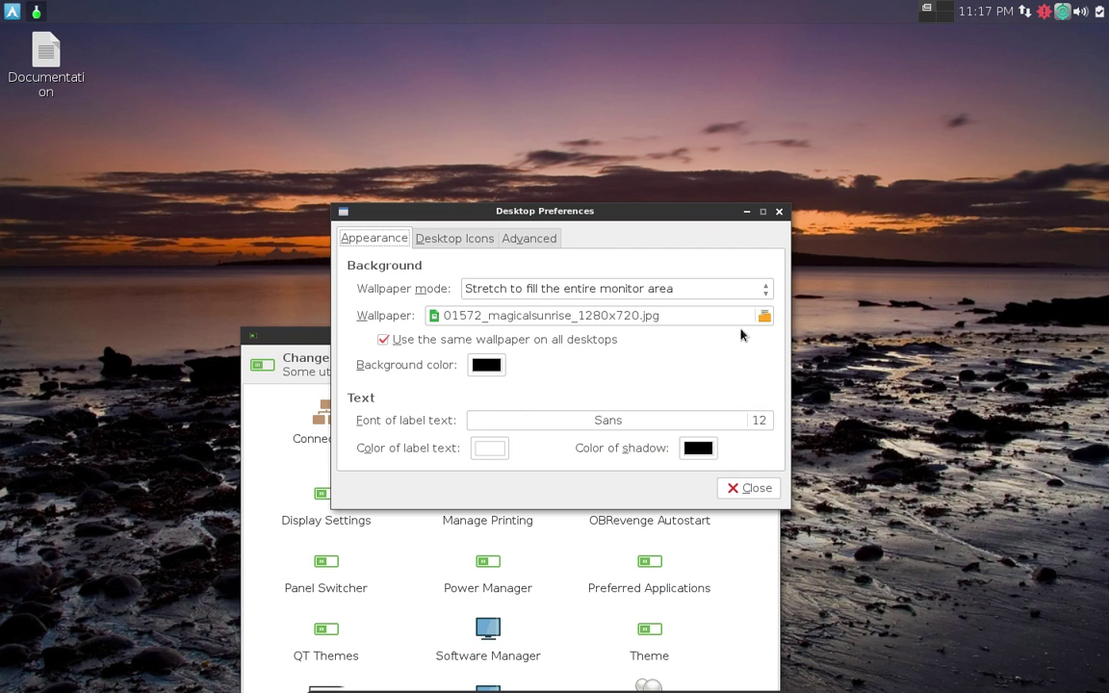
Close Desktop Preferences and open Desktop Manager Settings, authenticating with the administrator password.
{"action": "left_click", "coordinate": [779, 213]}
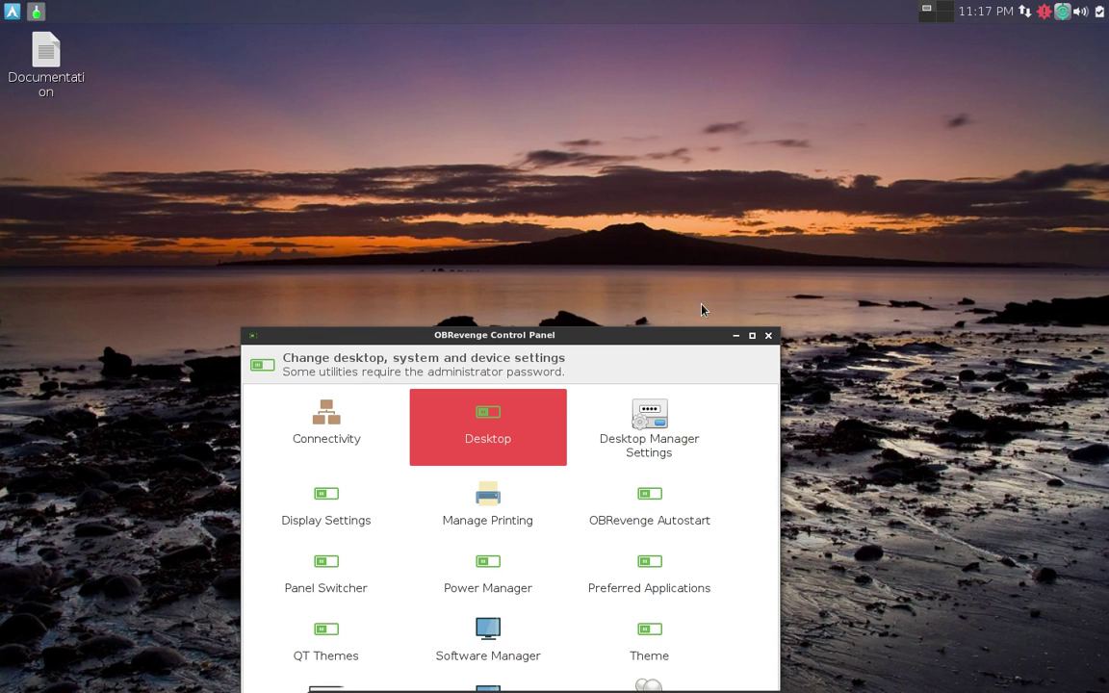
{"action": "left_click_drag", "start_coordinate": [563, 327], "coordinate": [536, 144]}
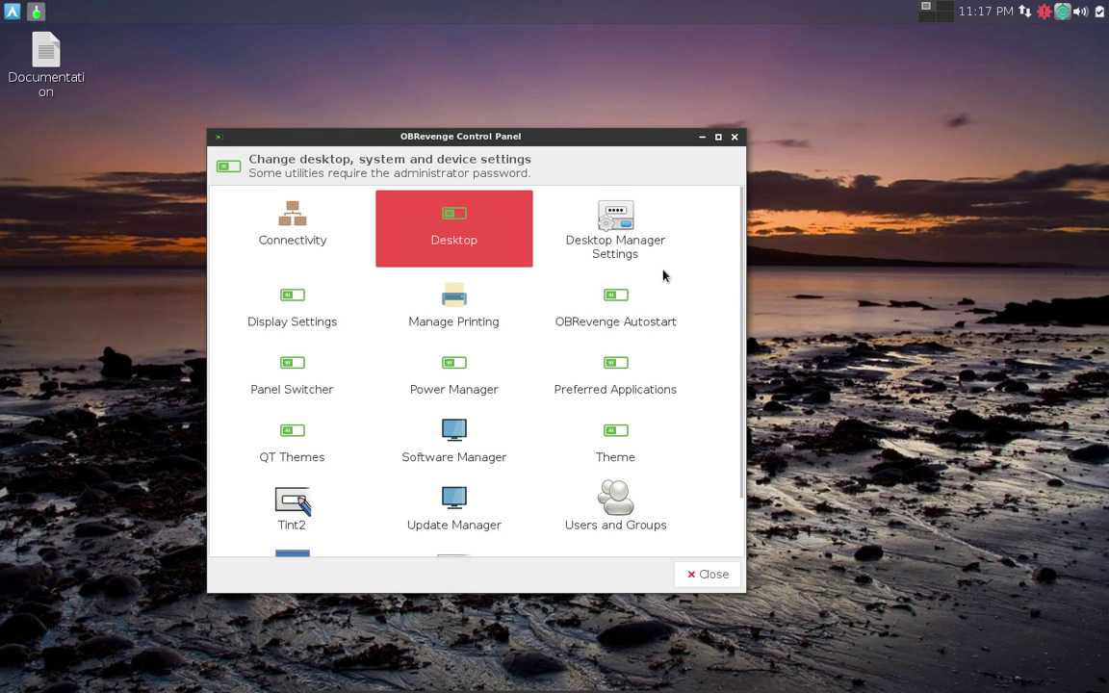
{"action": "double_click", "coordinate": [619, 236]}
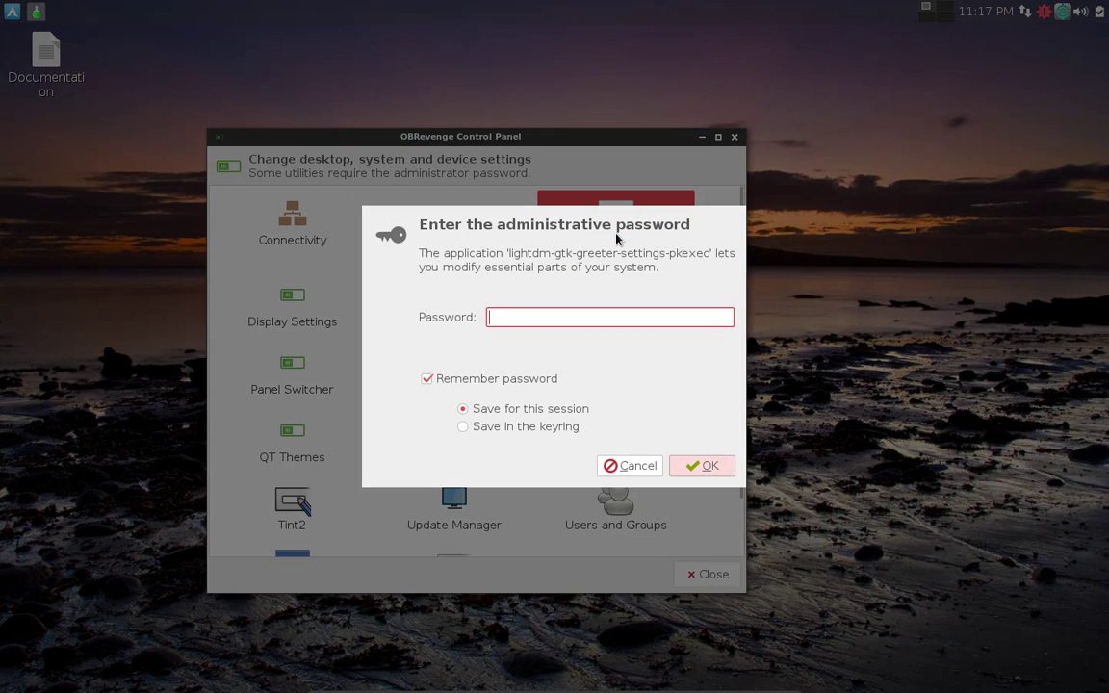
{"action": "type", "text": "********"}
{"action": "key", "text": "Return"}
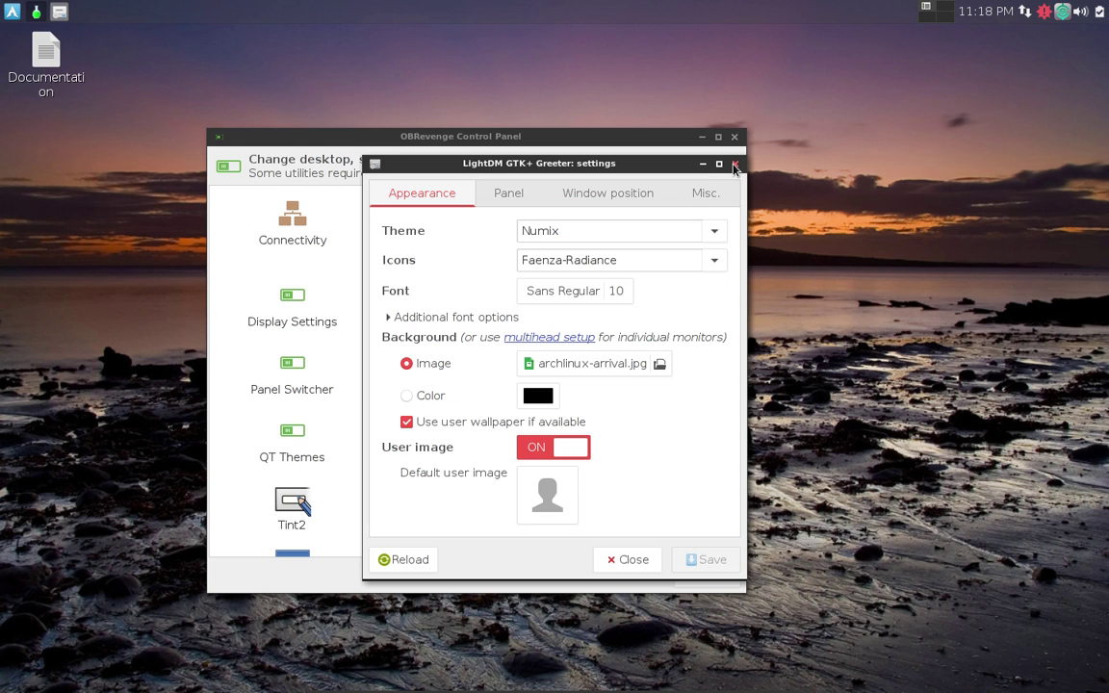
Close the LightDM greeter settings, open Display Settings' Screen Layout Editor, move it left, then close it.
{"action": "left_click", "coordinate": [735, 165]}
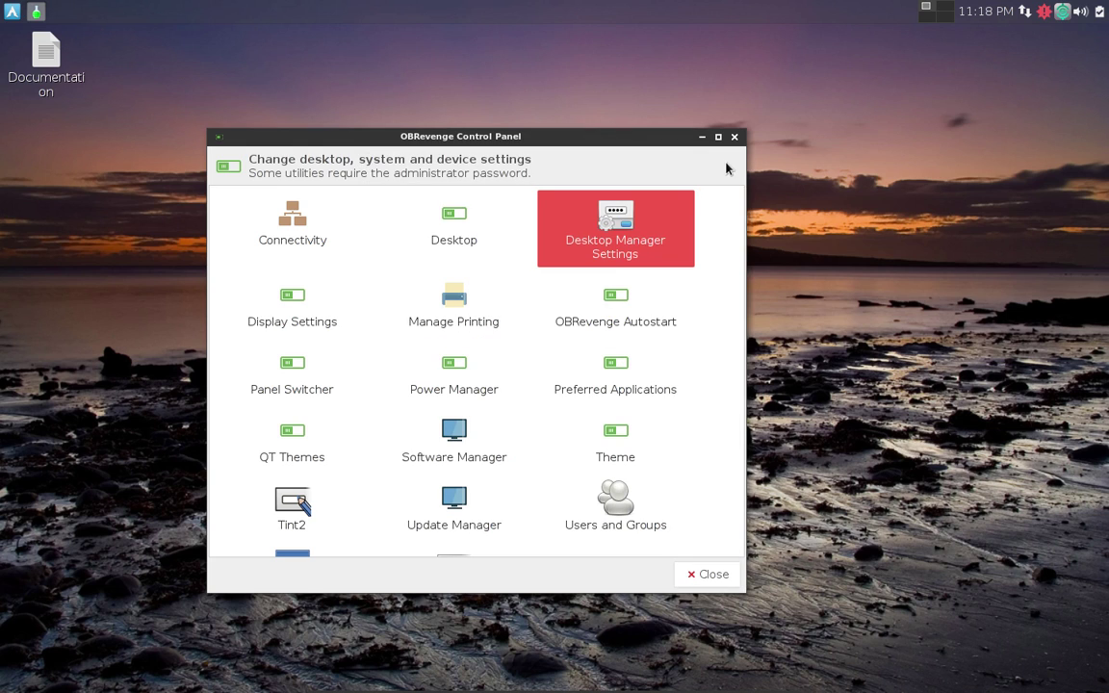
{"action": "double_click", "coordinate": [298, 297]}
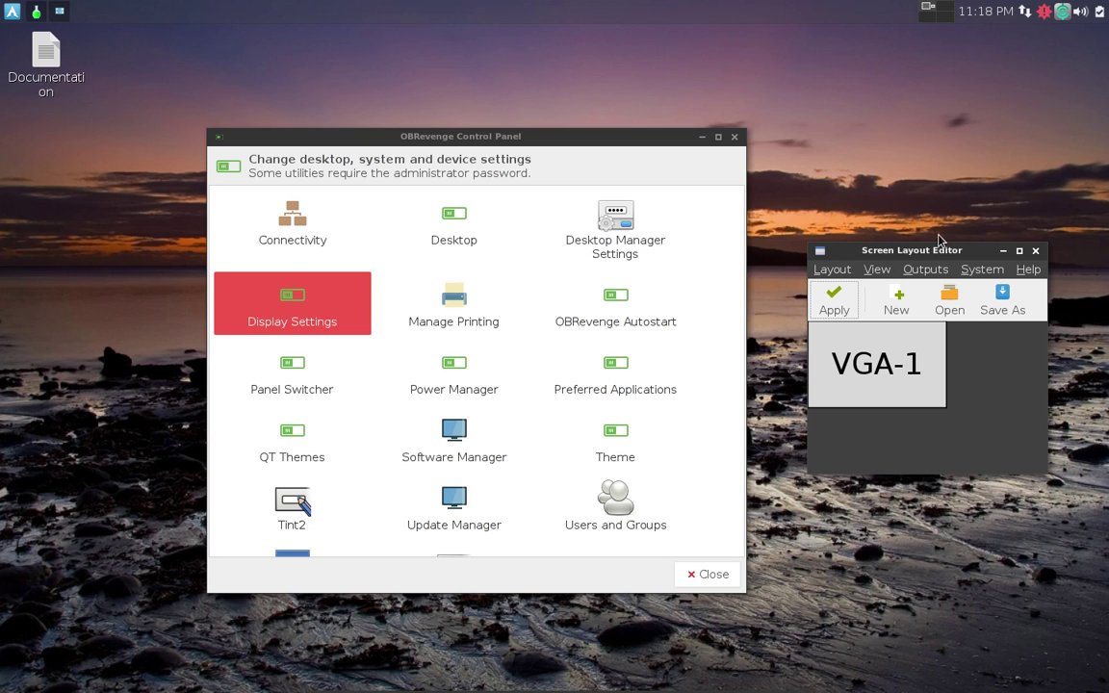
{"action": "left_click_drag", "start_coordinate": [930, 235], "coordinate": [878, 183]}
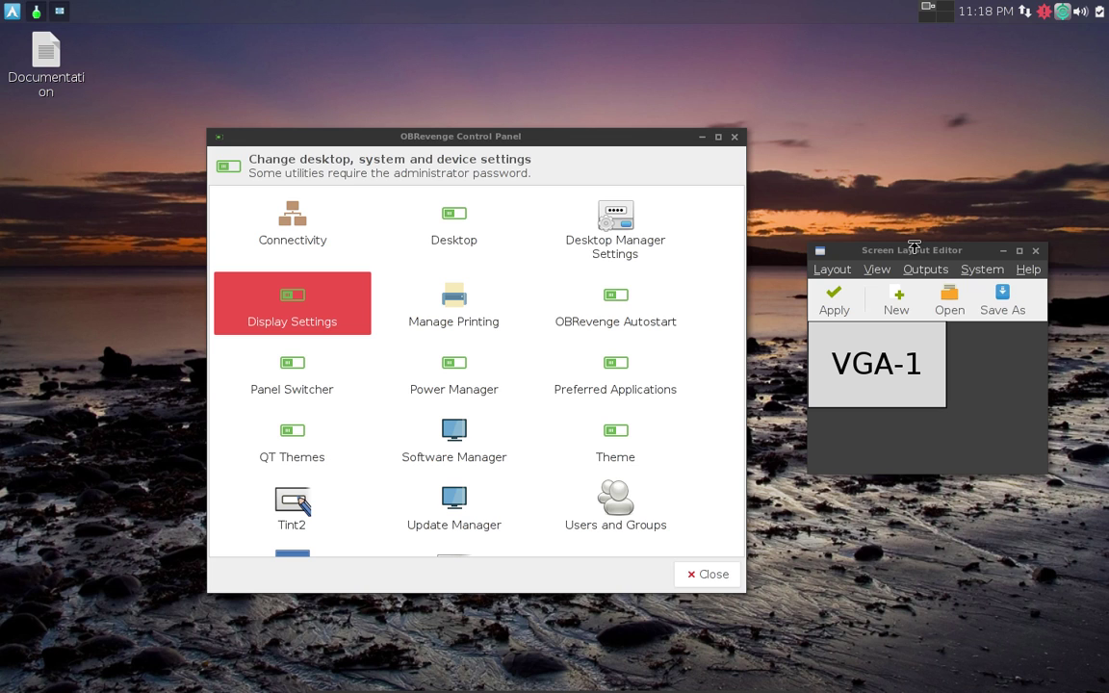
{"action": "left_click_drag", "start_coordinate": [916, 247], "coordinate": [495, 132]}
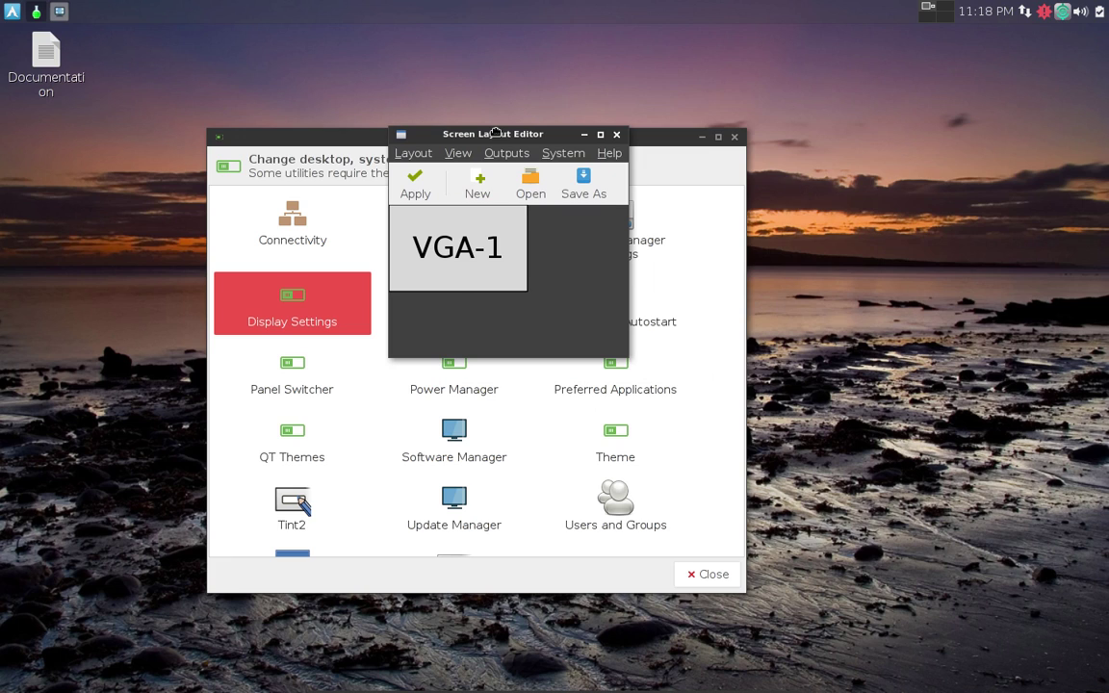
{"action": "left_click", "coordinate": [616, 135]}
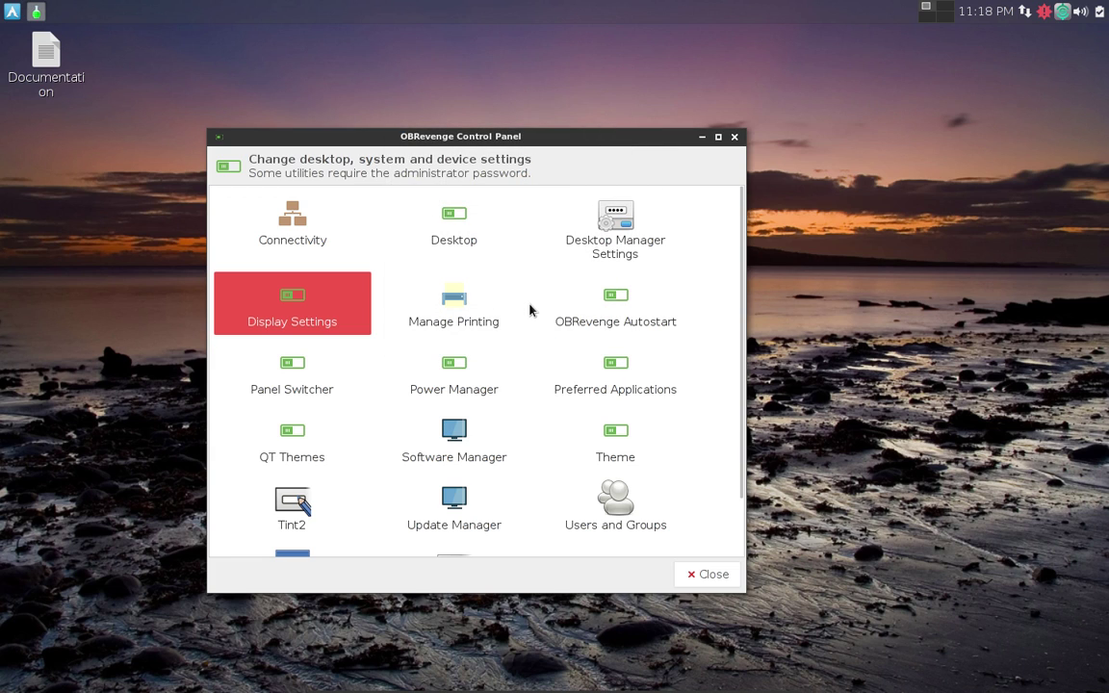
{"action": "left_click", "coordinate": [457, 305]}
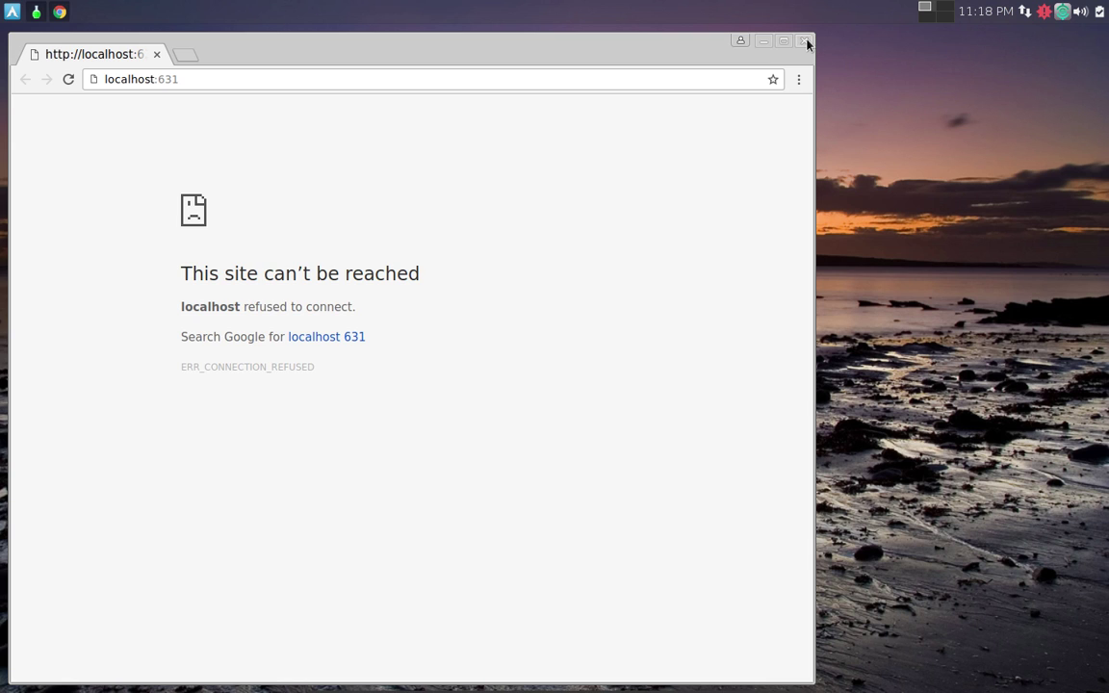
{"action": "left_click", "coordinate": [805, 41]}
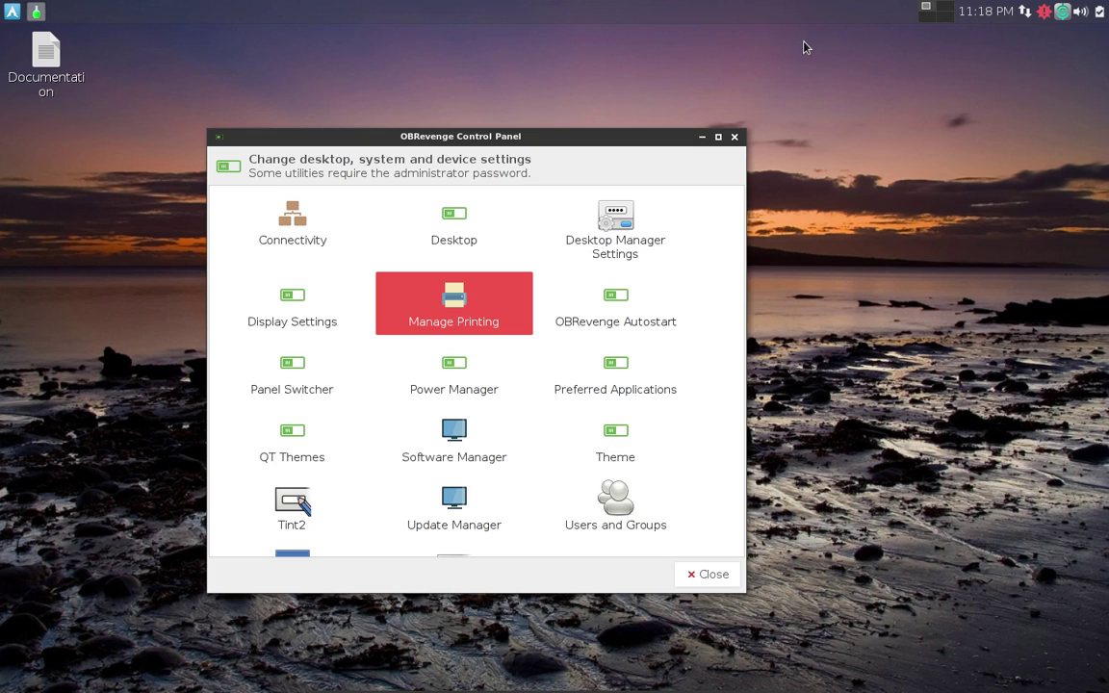
{"action": "double_click", "coordinate": [632, 312]}
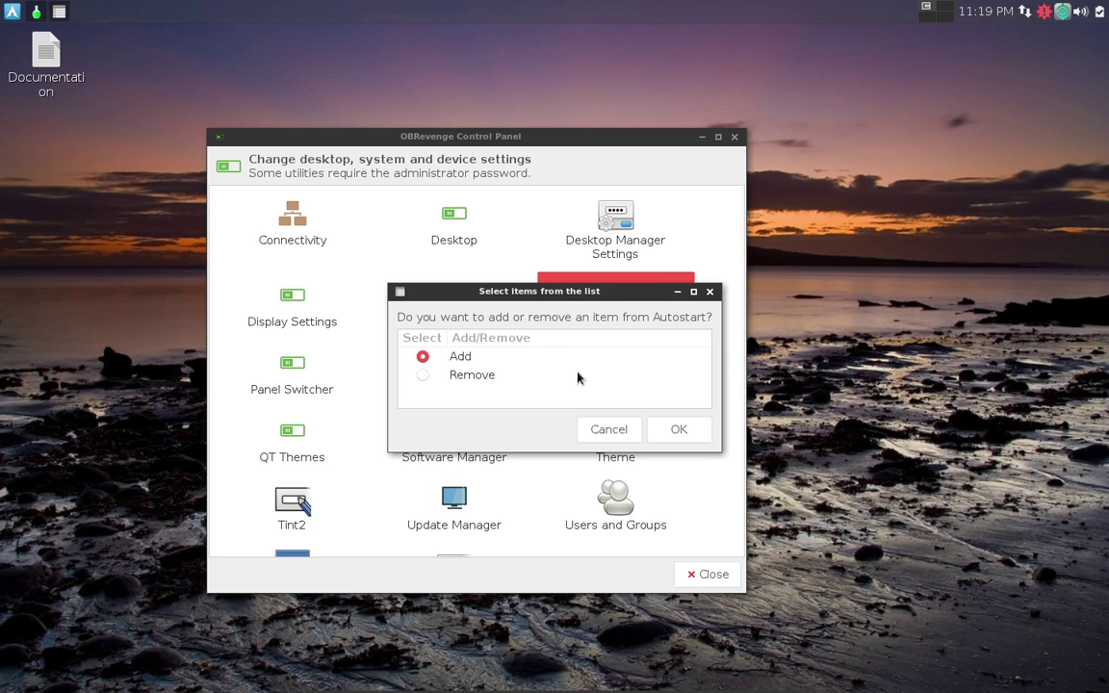
{"action": "left_click", "coordinate": [711, 293]}
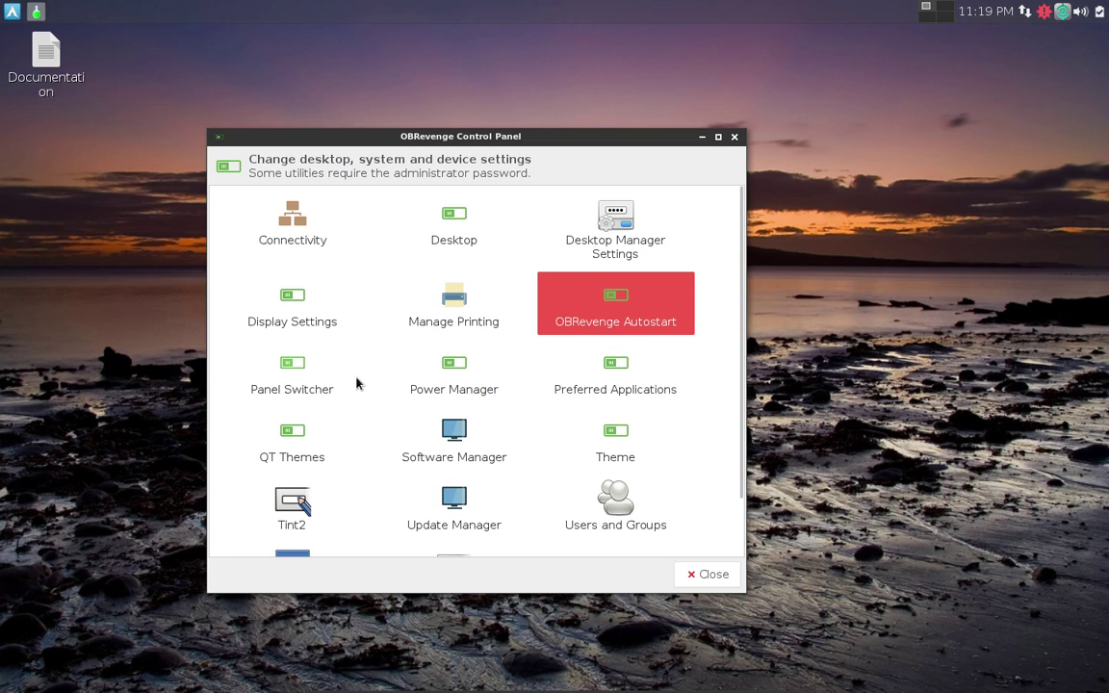
{"action": "left_click", "coordinate": [293, 369]}
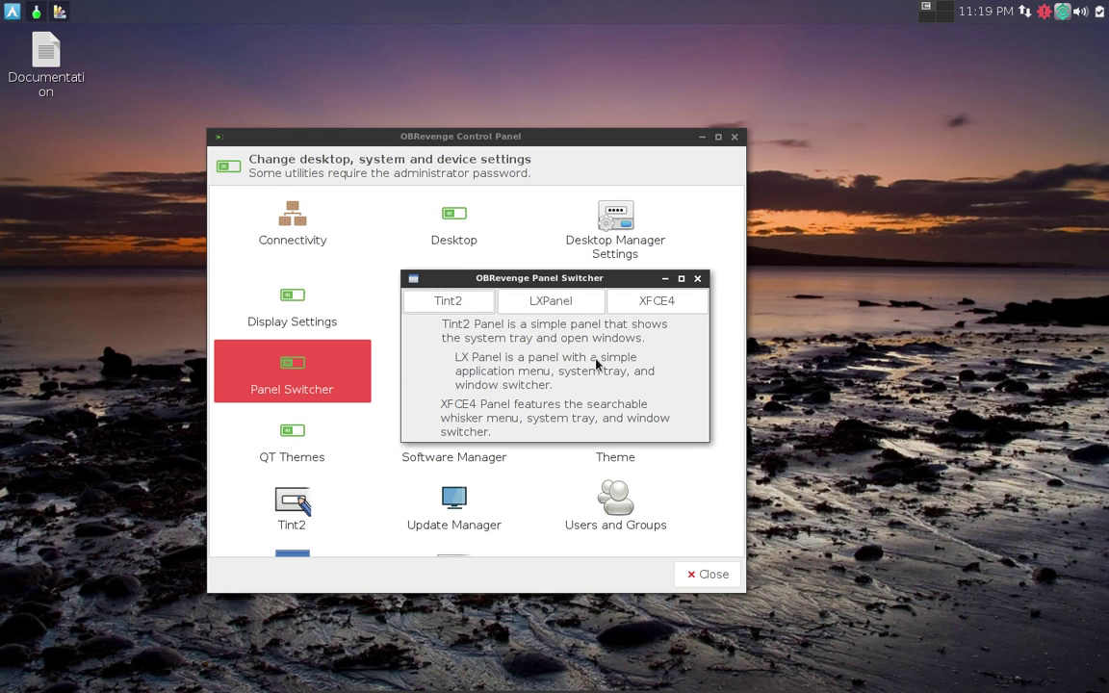
{"action": "left_click", "coordinate": [454, 304]}
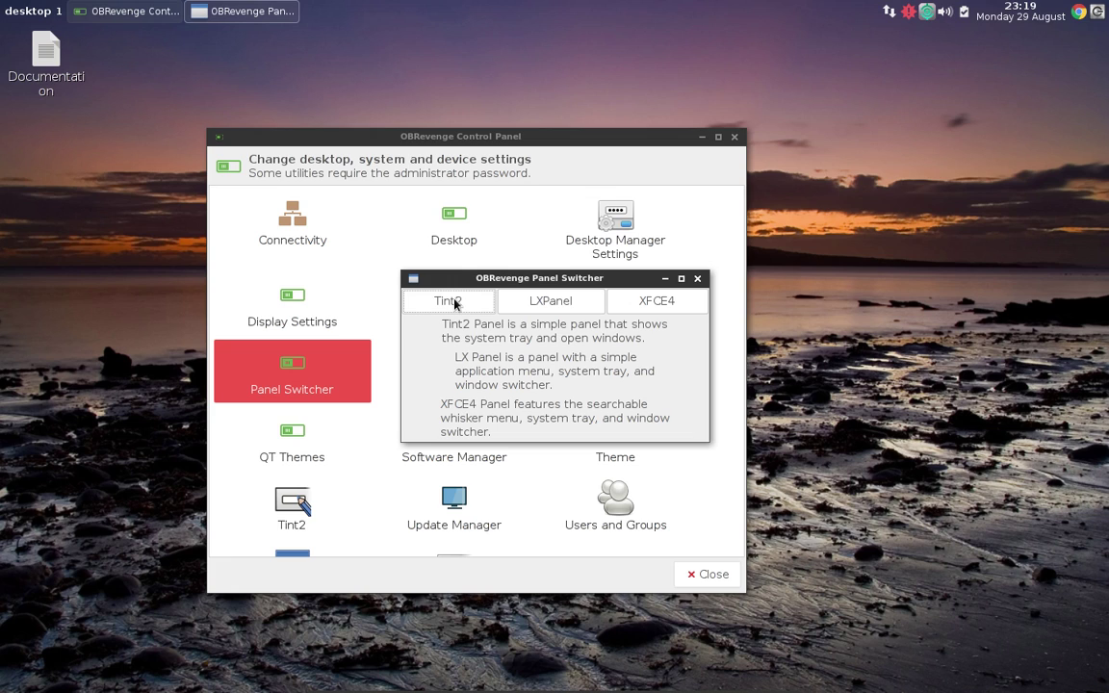
{"action": "left_click", "coordinate": [545, 303]}
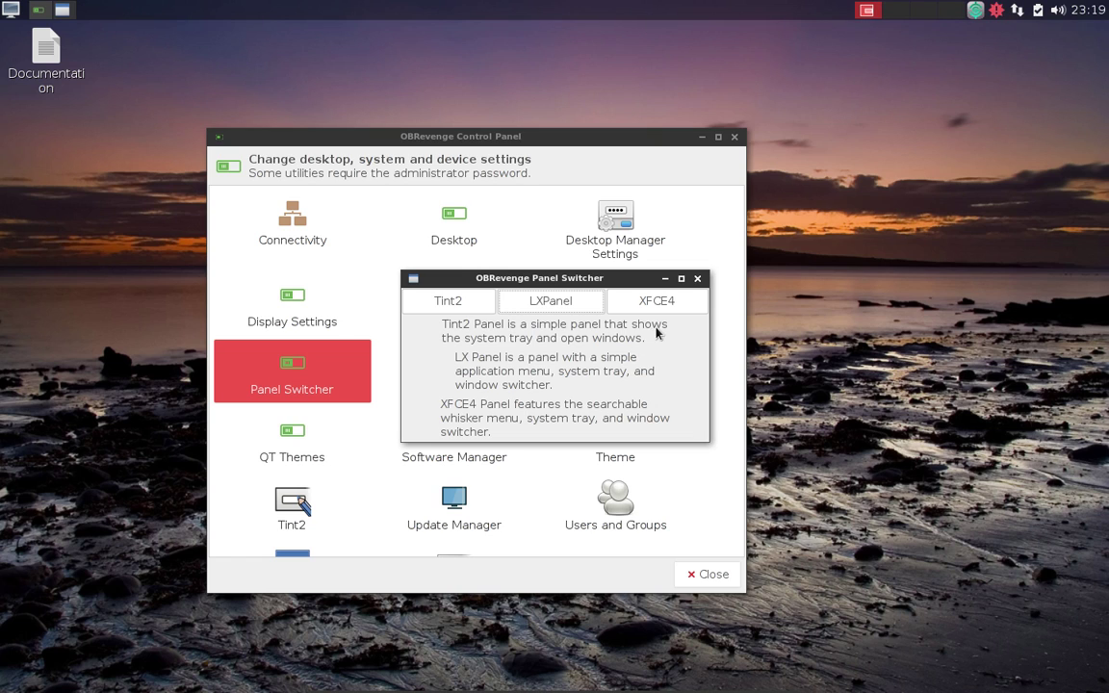
{"action": "left_click", "coordinate": [671, 303]}
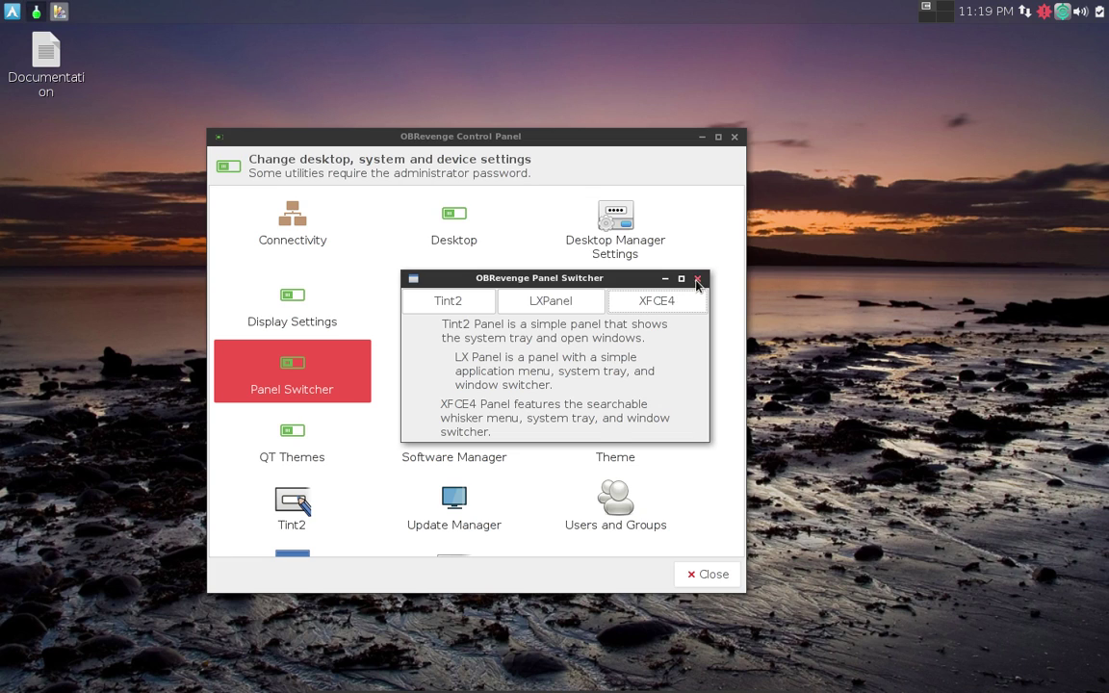
{"action": "left_click", "coordinate": [697, 280]}
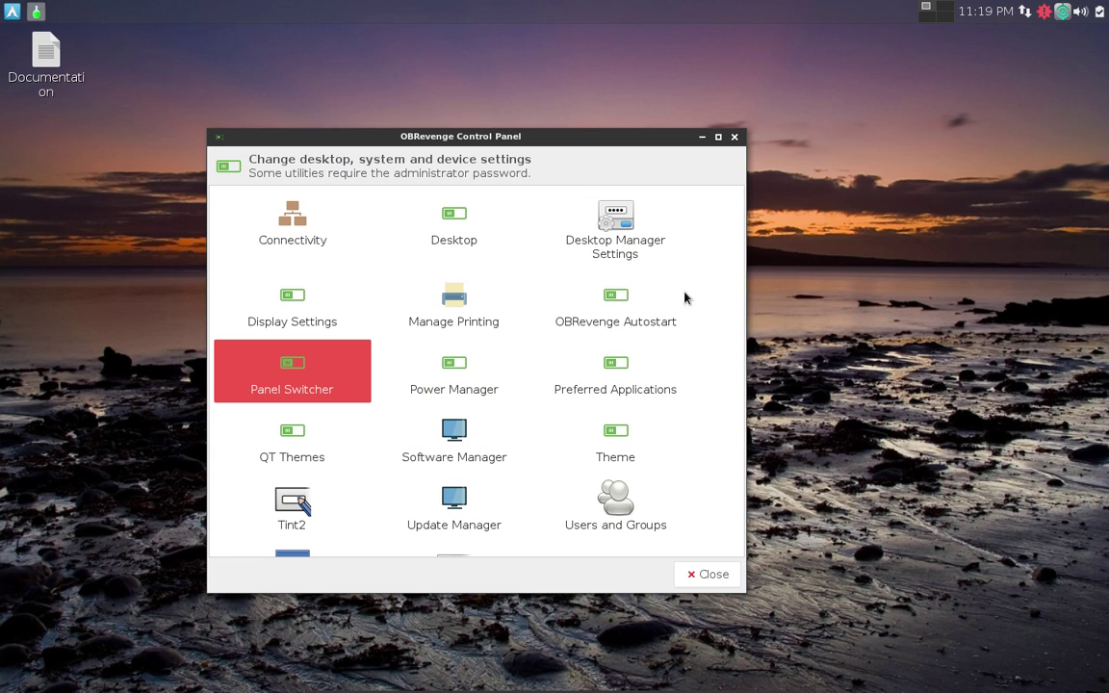
{"action": "left_click", "coordinate": [458, 383]}
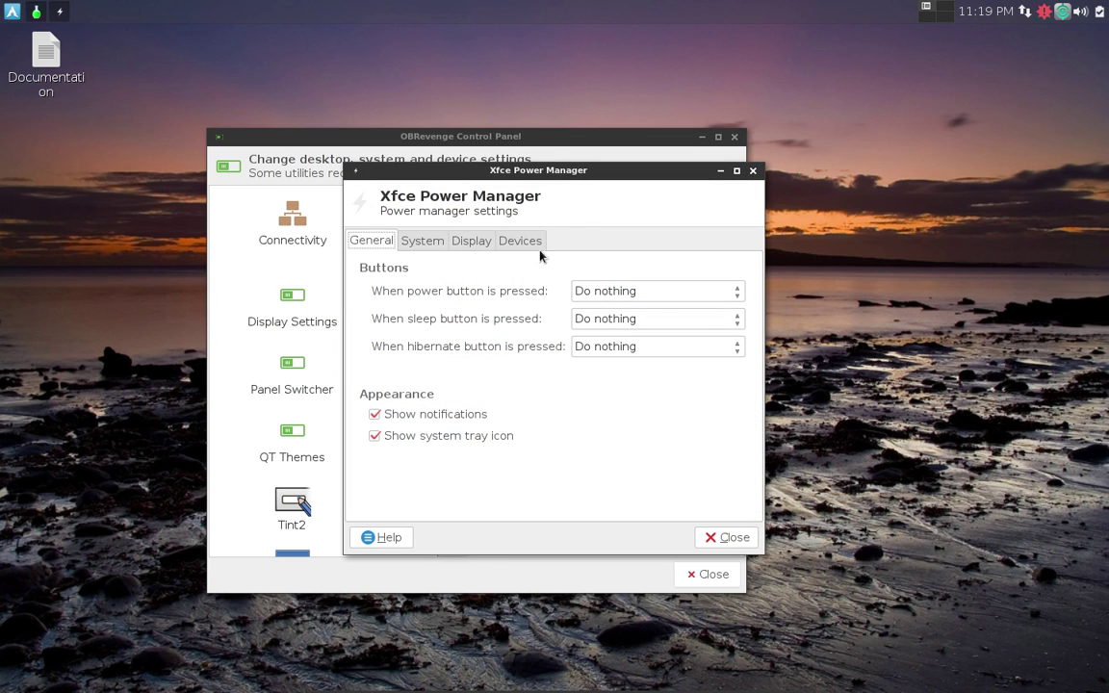
{"action": "left_click", "coordinate": [752, 172]}
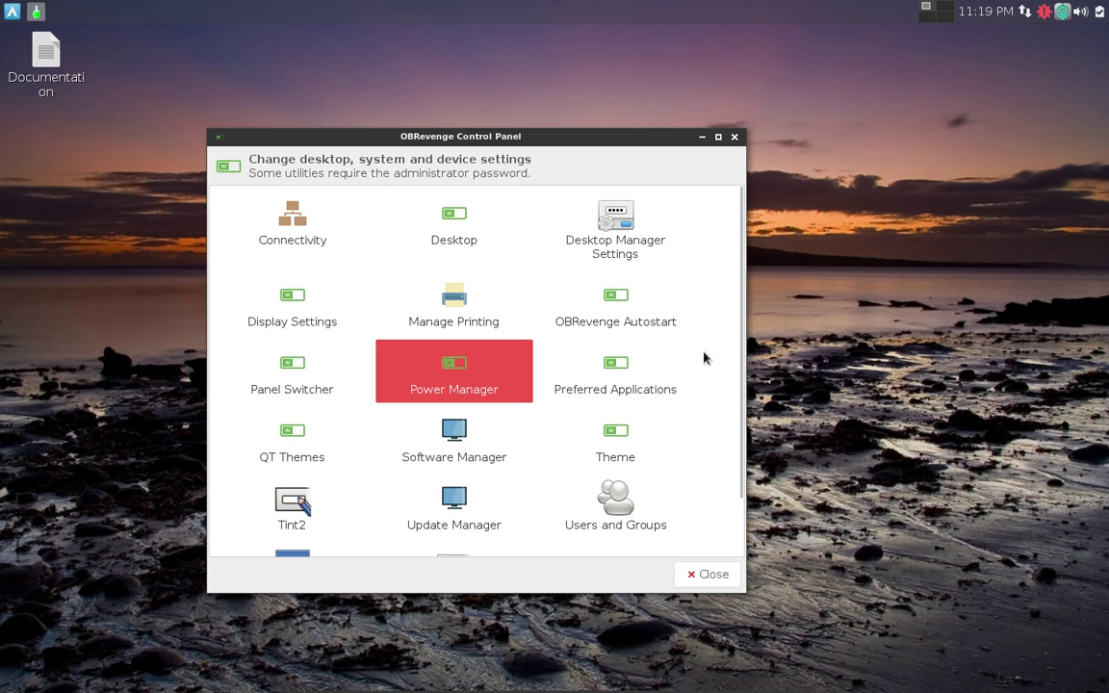
{"action": "double_click", "coordinate": [612, 366]}
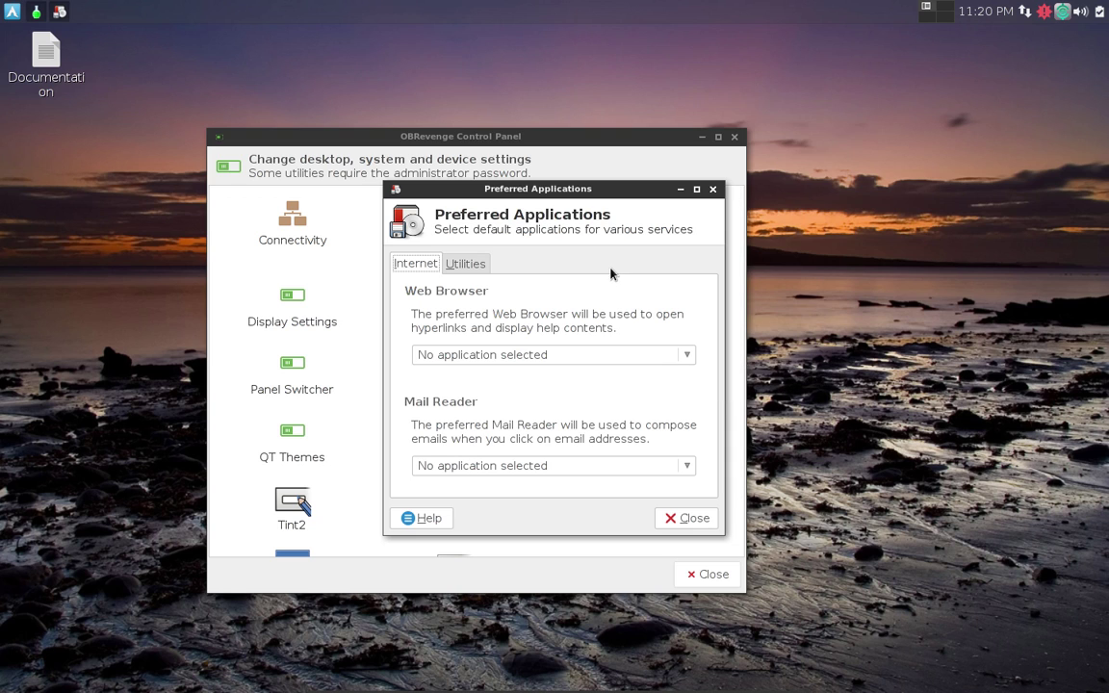
{"action": "left_click", "coordinate": [712, 189]}
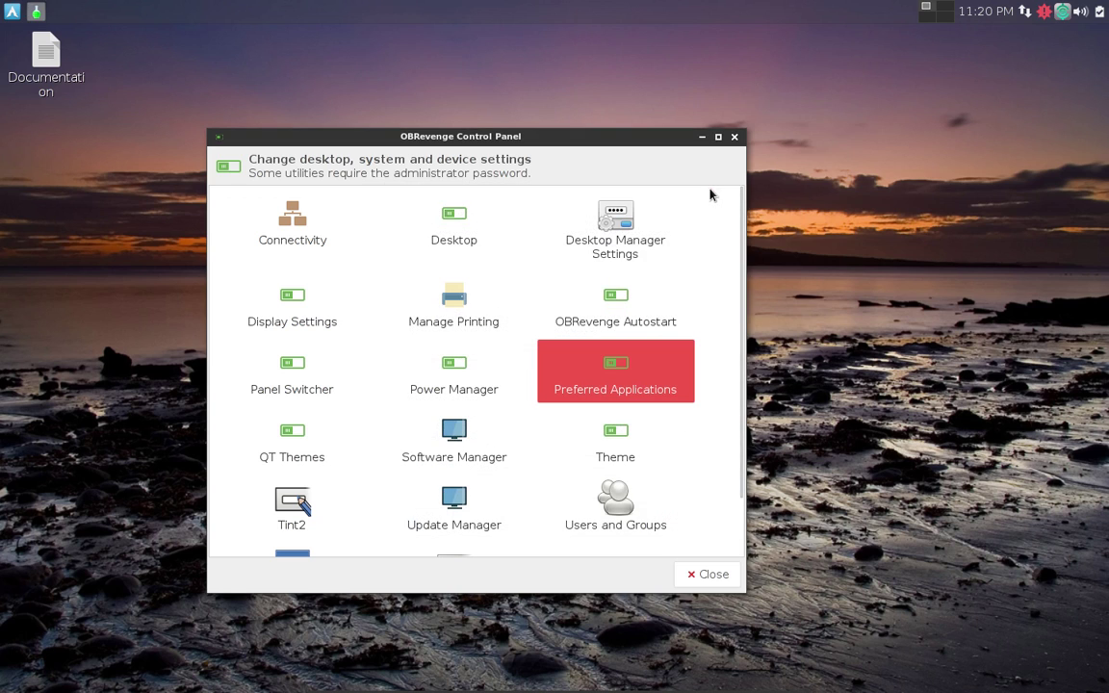
{"action": "left_click", "coordinate": [296, 442]}
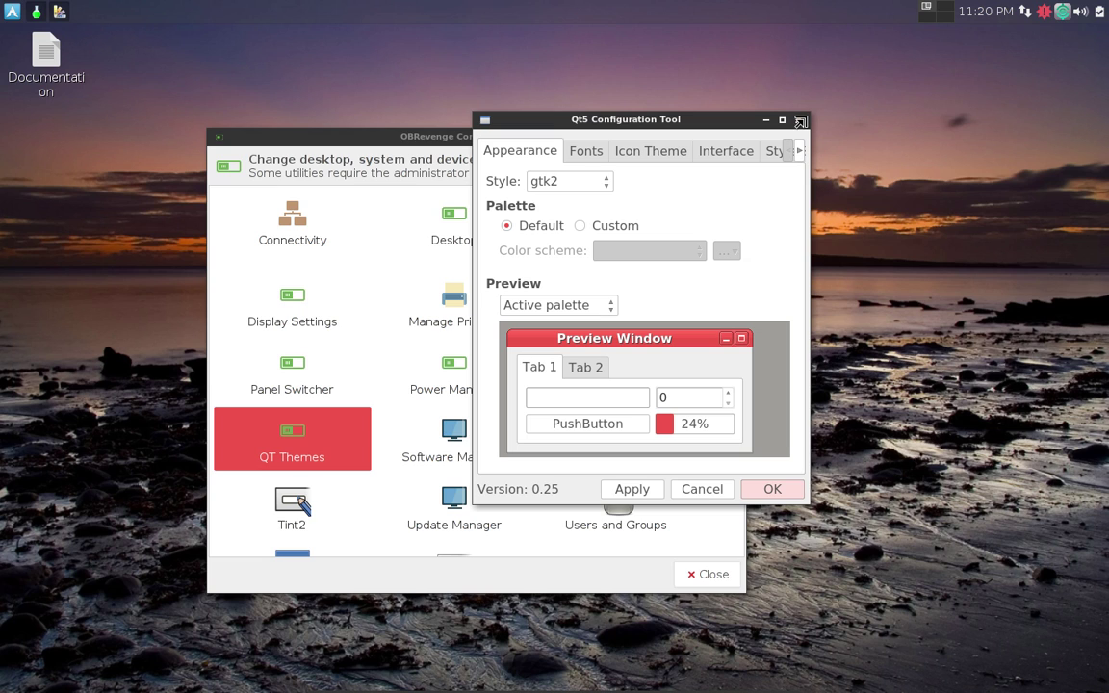
{"action": "left_click", "coordinate": [800, 120]}
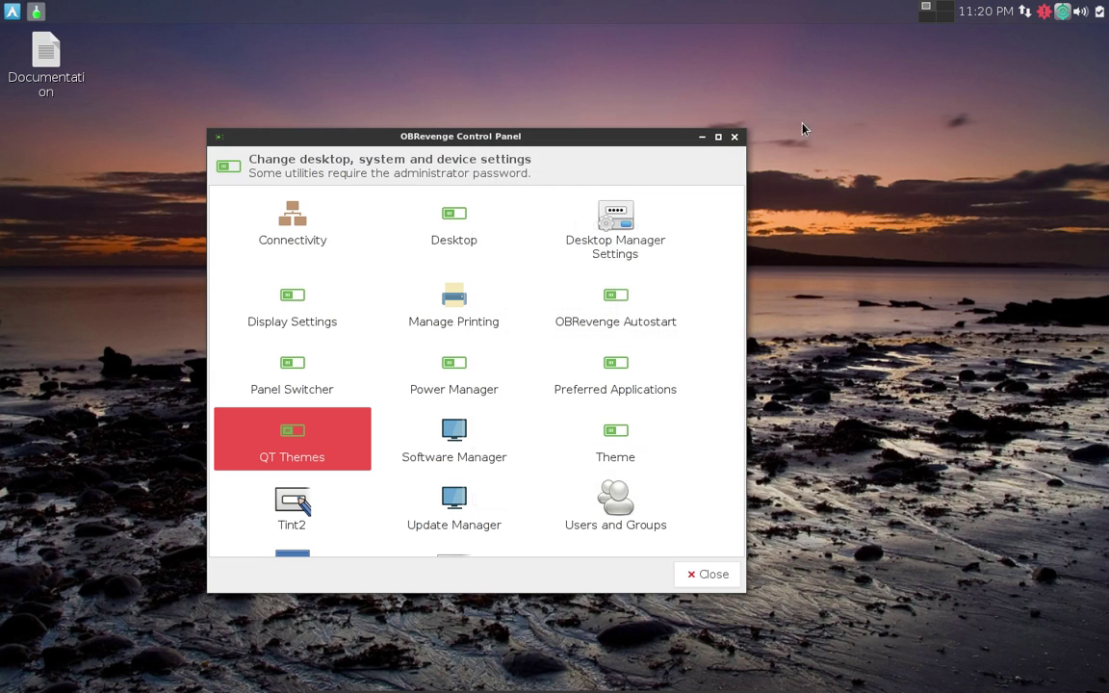
Open Pamac Software Manager and move its window down and to the left.
{"action": "left_click", "coordinate": [456, 433]}
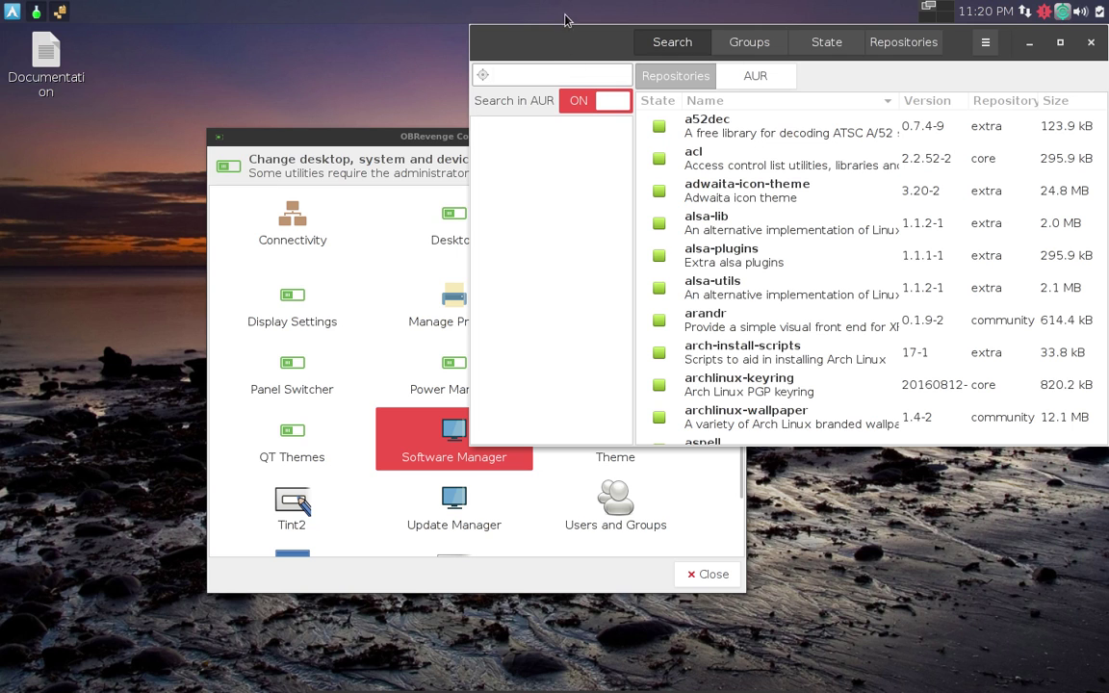
{"action": "left_click_drag", "start_coordinate": [558, 44], "coordinate": [363, 112]}
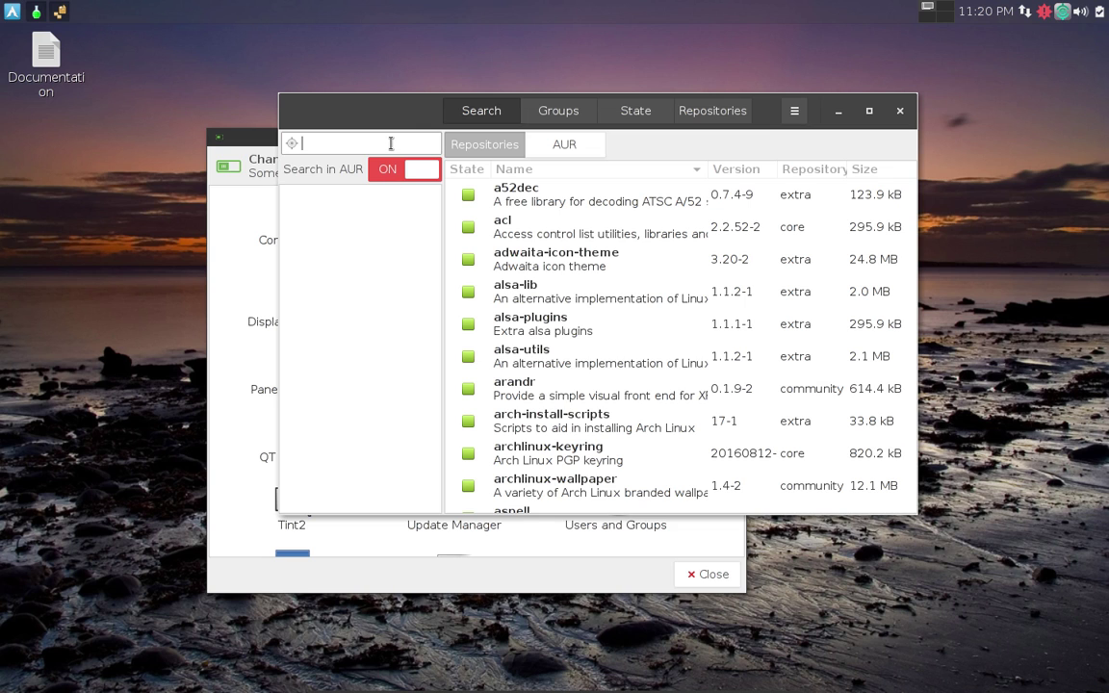
{"action": "left_click_drag", "start_coordinate": [410, 115], "coordinate": [354, 112]}
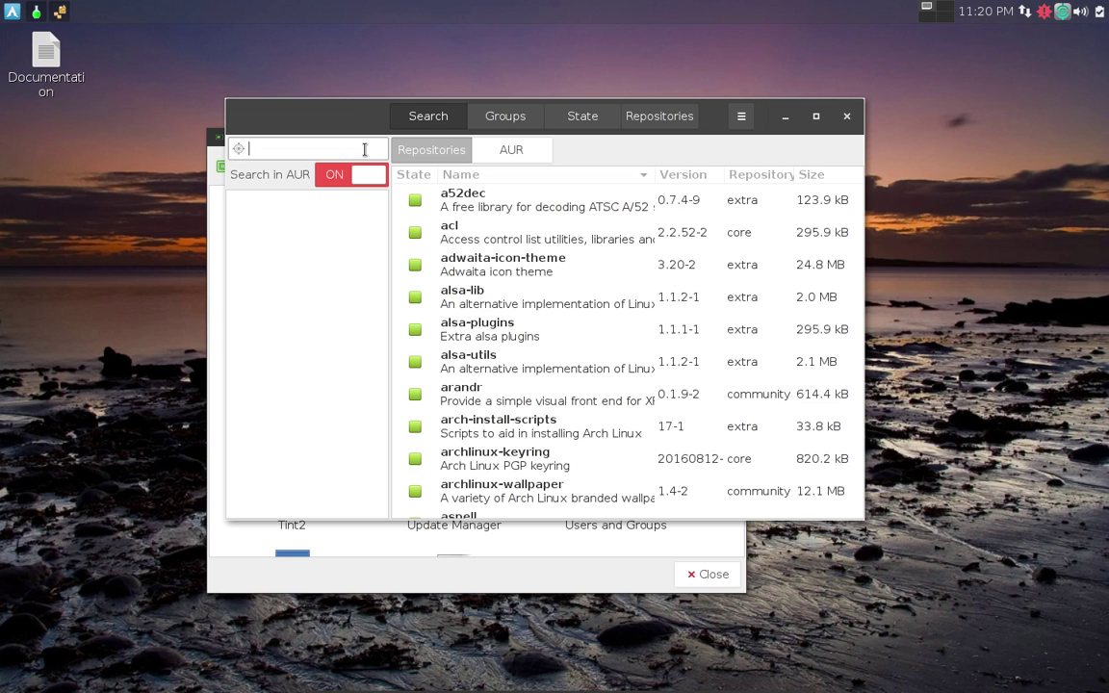
Search for bleachbit, mark it for install, then apply and commit with the password.
{"action": "type", "text": "bleachbit"}
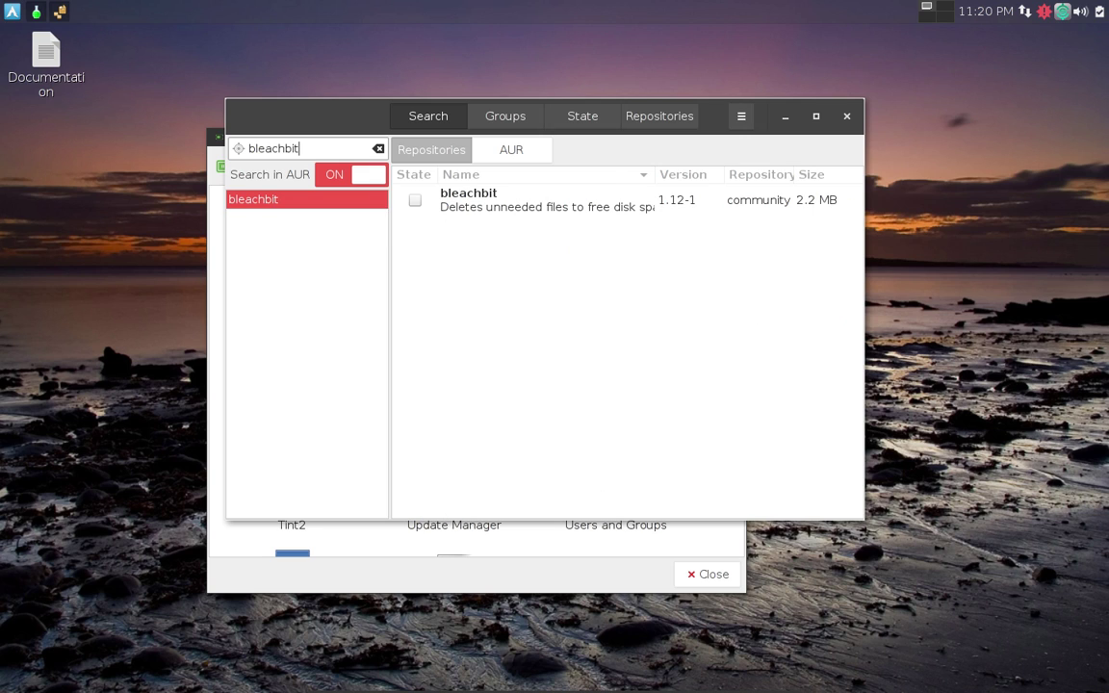
{"action": "left_click", "coordinate": [416, 200]}
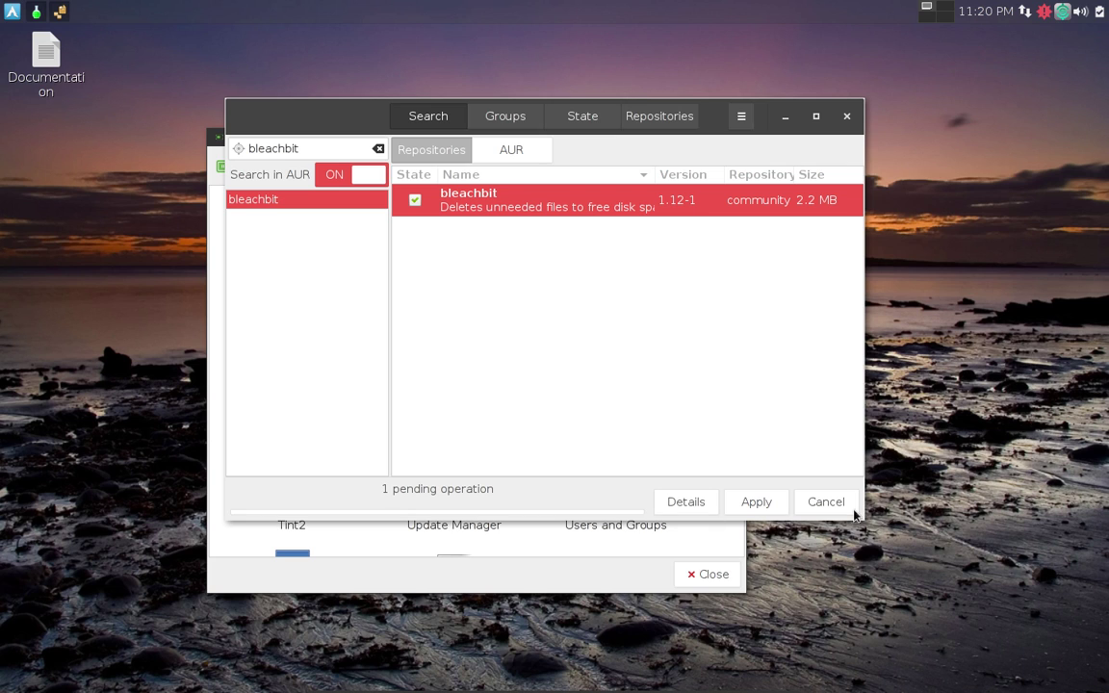
{"action": "left_click", "coordinate": [755, 503]}
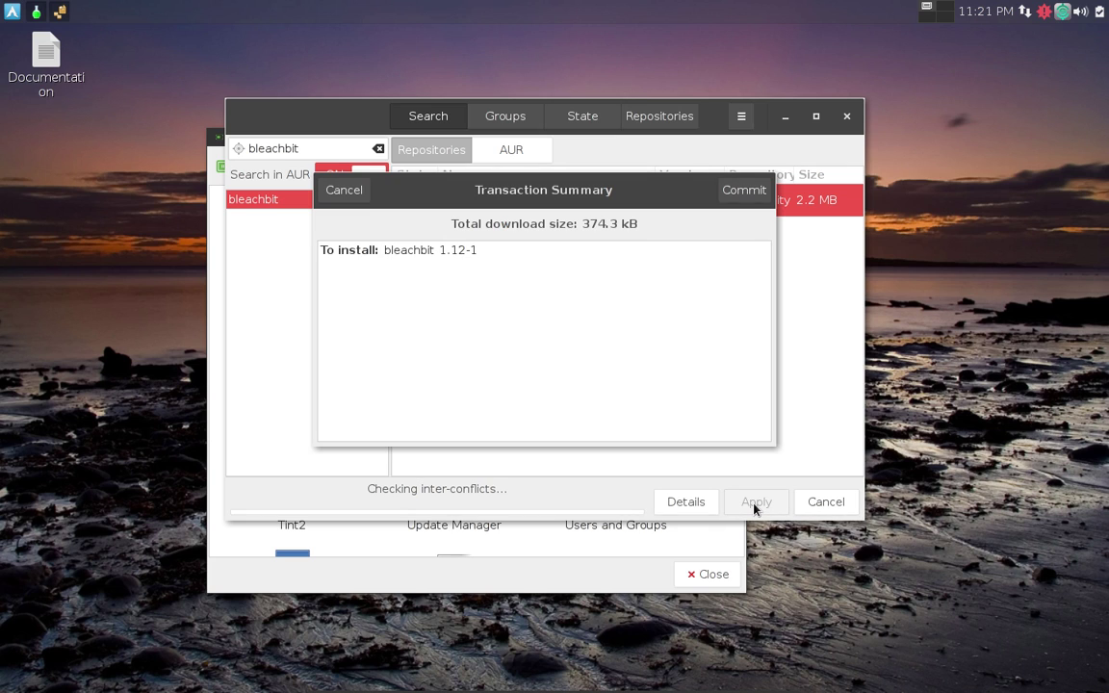
{"action": "left_click", "coordinate": [743, 189]}
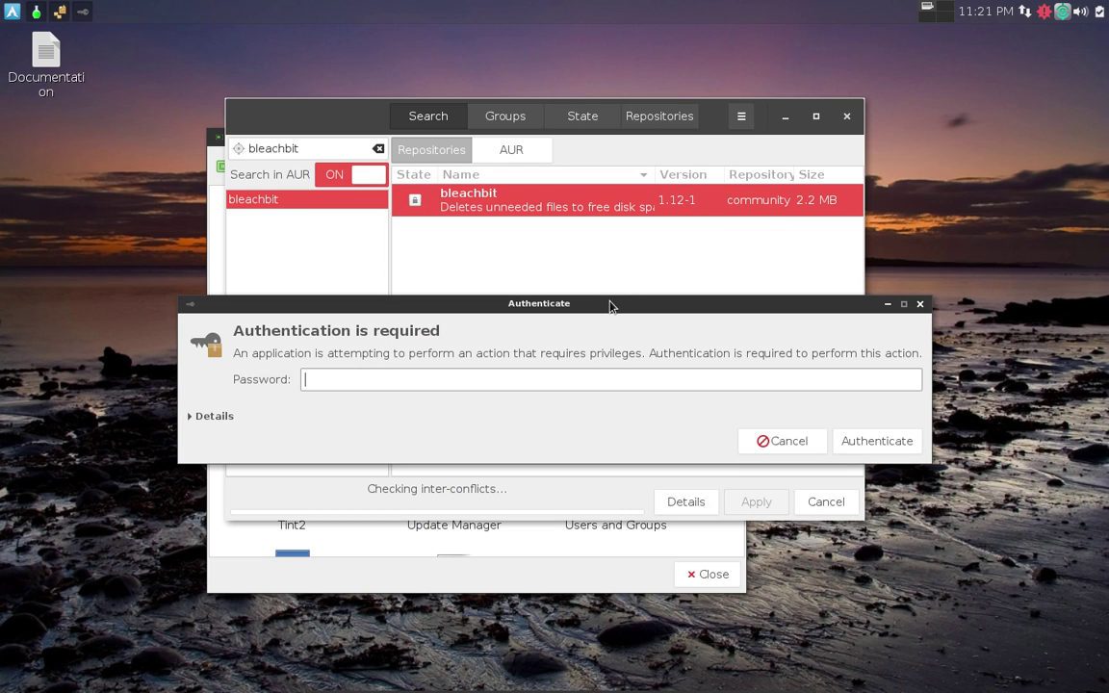
{"action": "type", "text": "•••••••••"}
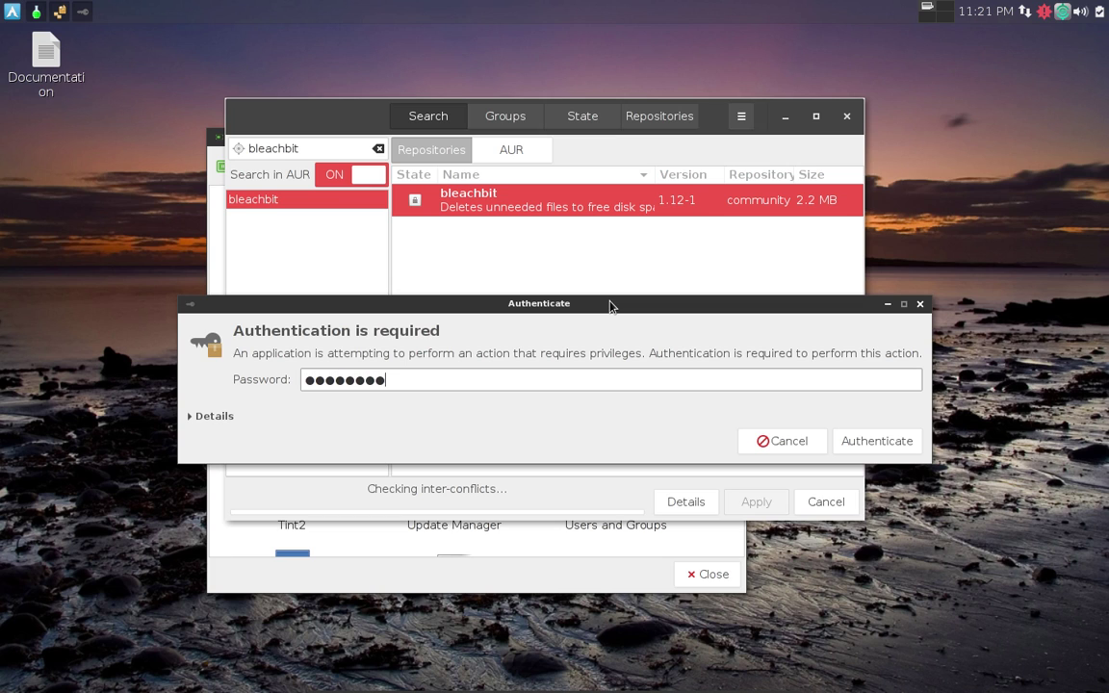
{"action": "key", "text": "Return"}
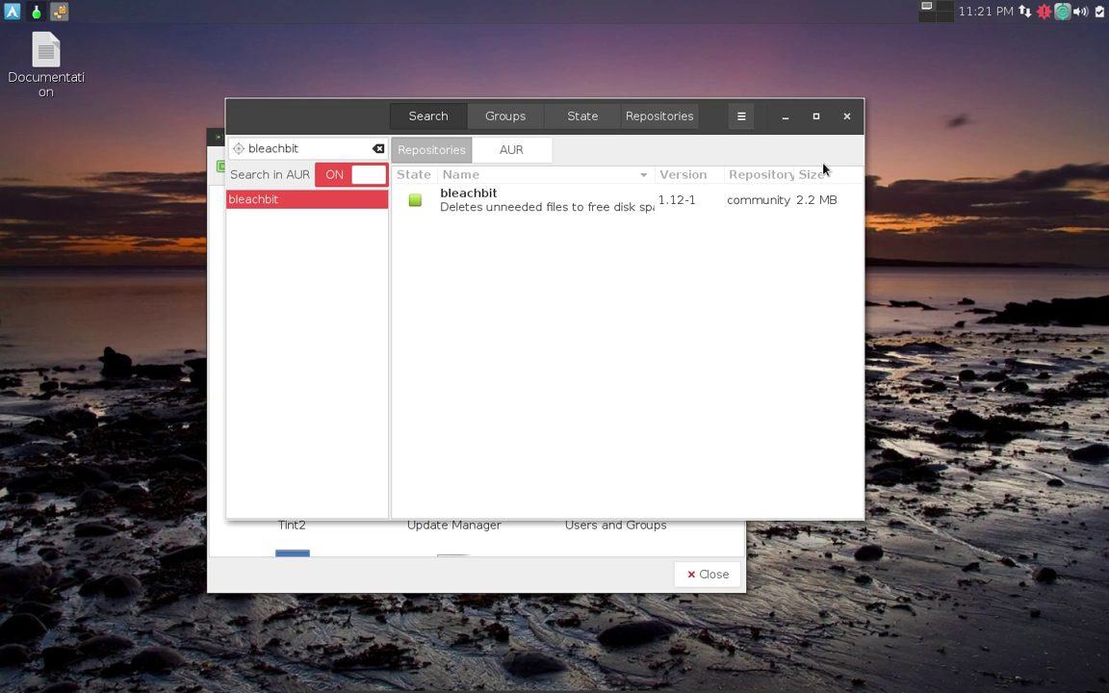
Review Pamac Preferences' Official Repositories and AUR tabs, then close Preferences and Pamac.
{"action": "left_click", "coordinate": [742, 117]}
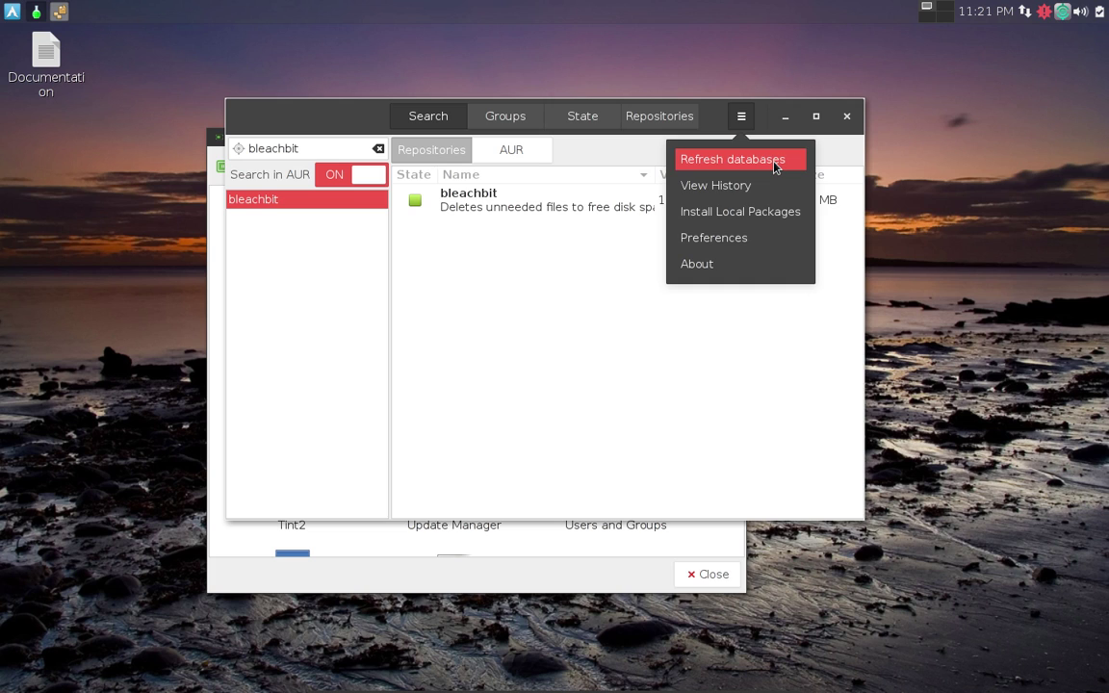
{"action": "left_click", "coordinate": [761, 240]}
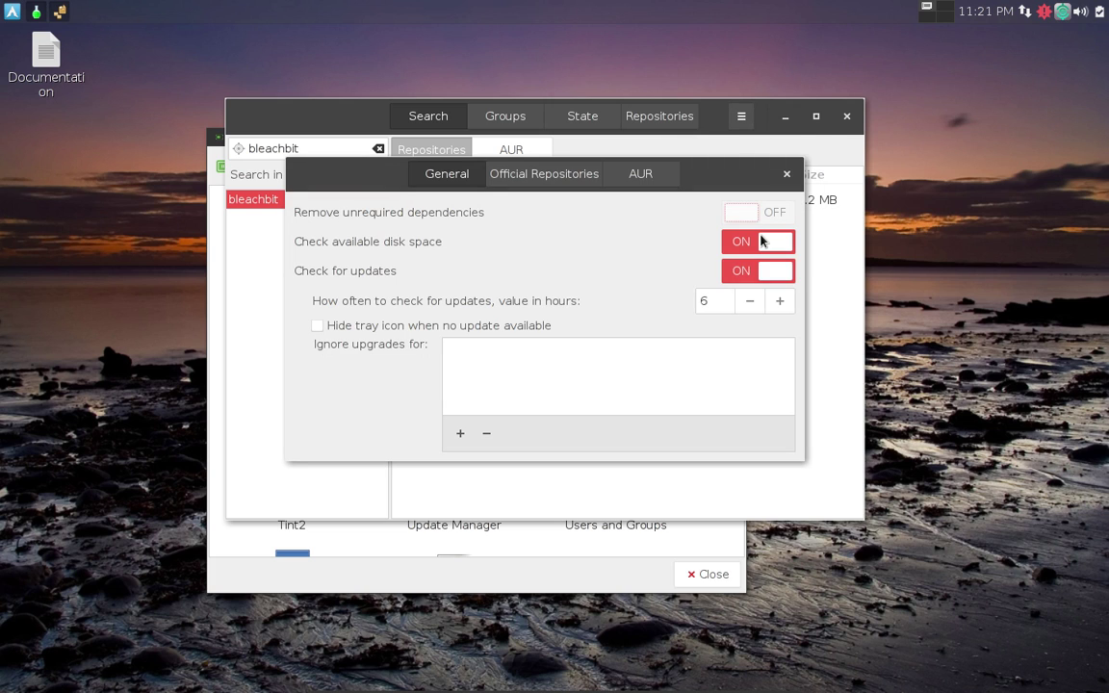
{"action": "left_click", "coordinate": [512, 181]}
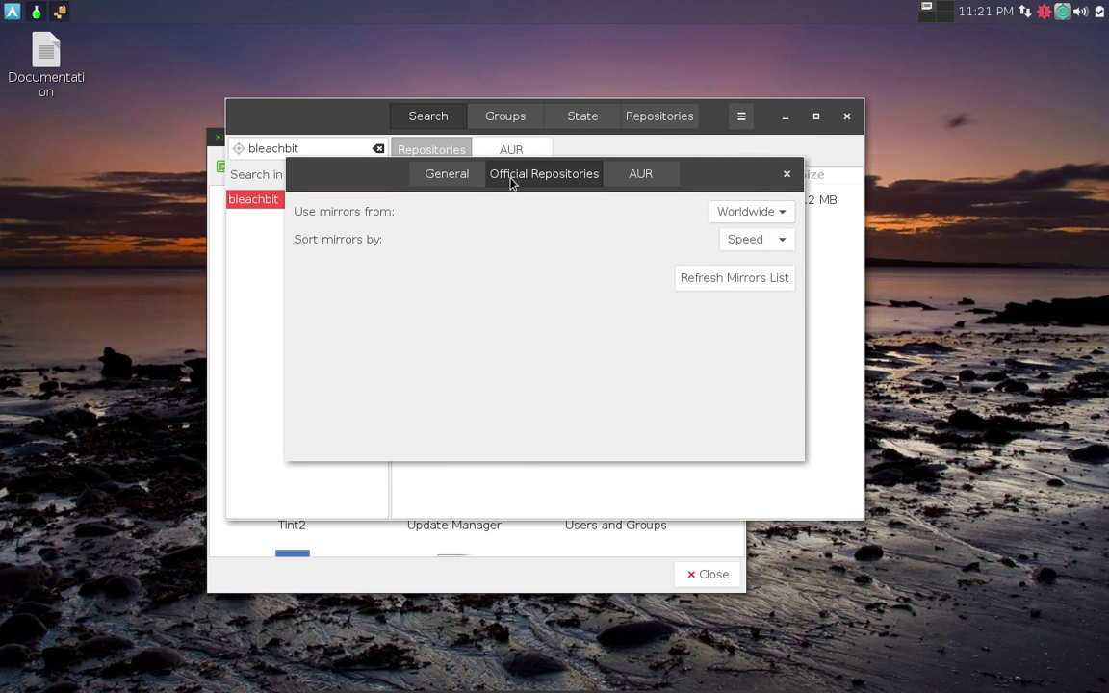
{"action": "left_click", "coordinate": [649, 174]}
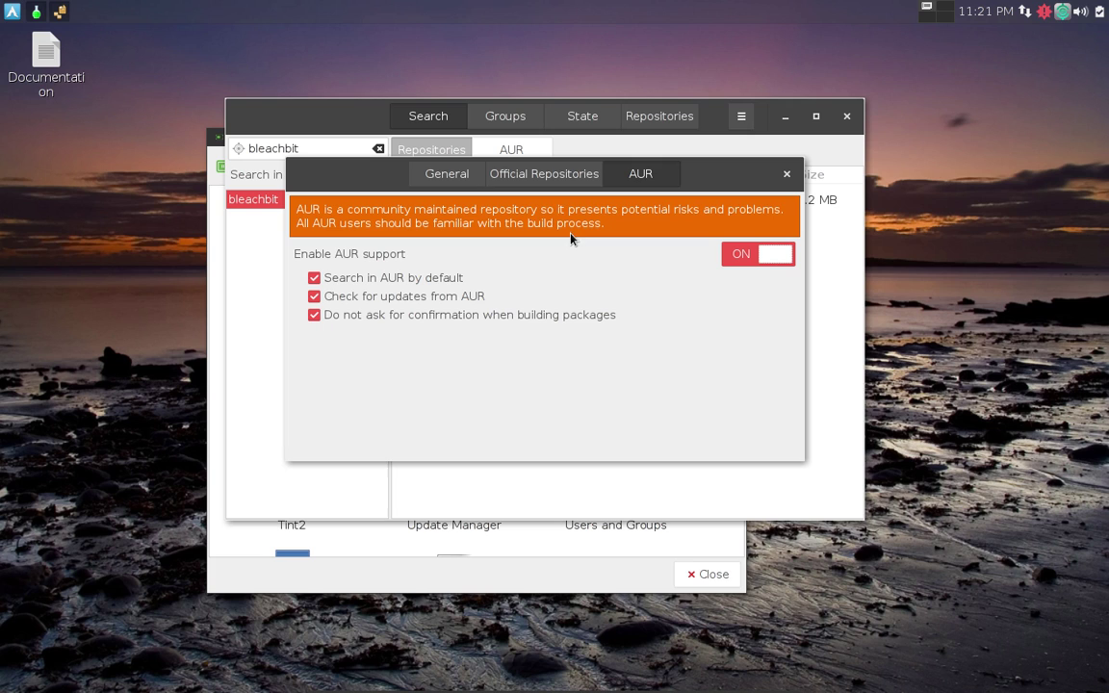
{"action": "left_click", "coordinate": [787, 178]}
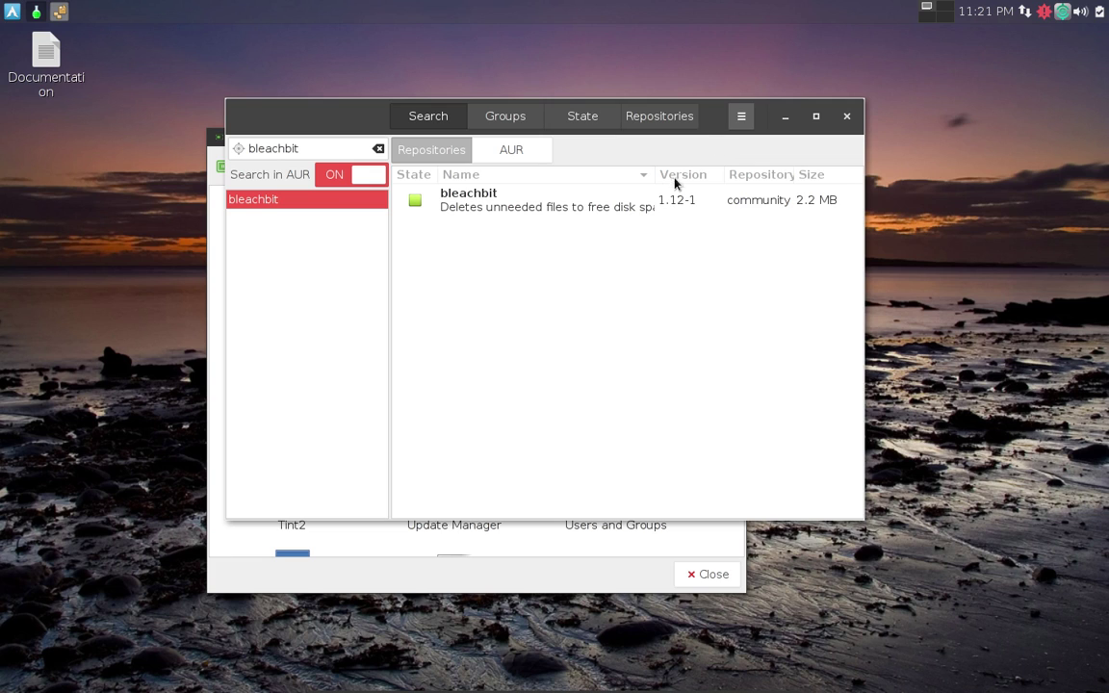
{"action": "left_click", "coordinate": [847, 118]}
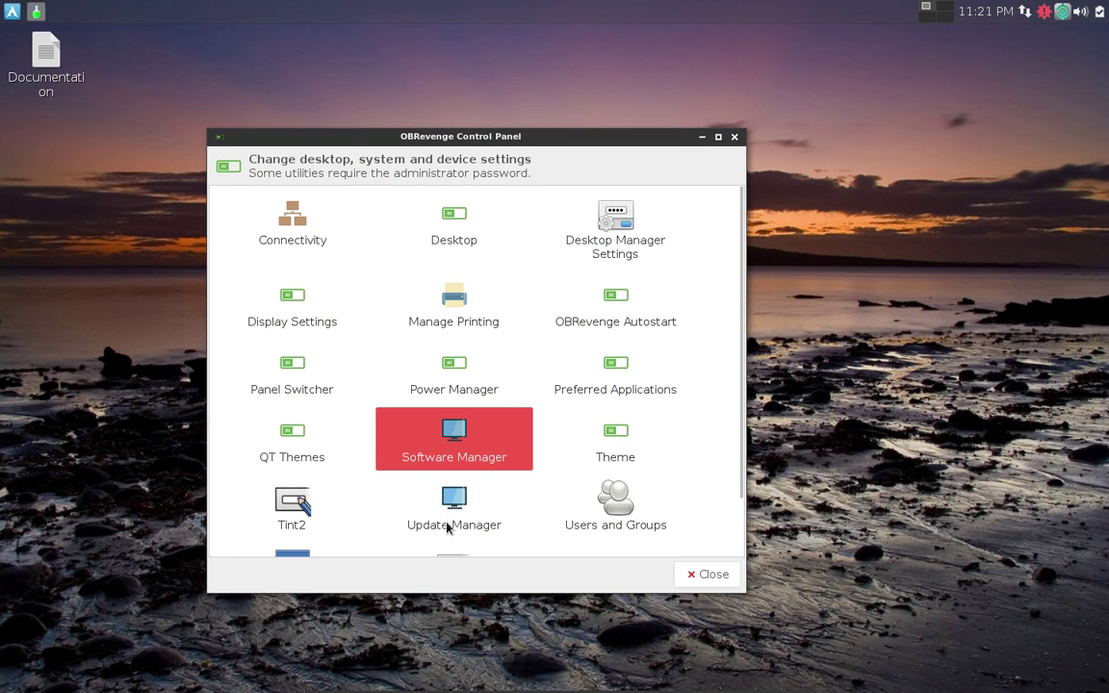
{"action": "double_click", "coordinate": [617, 445]}
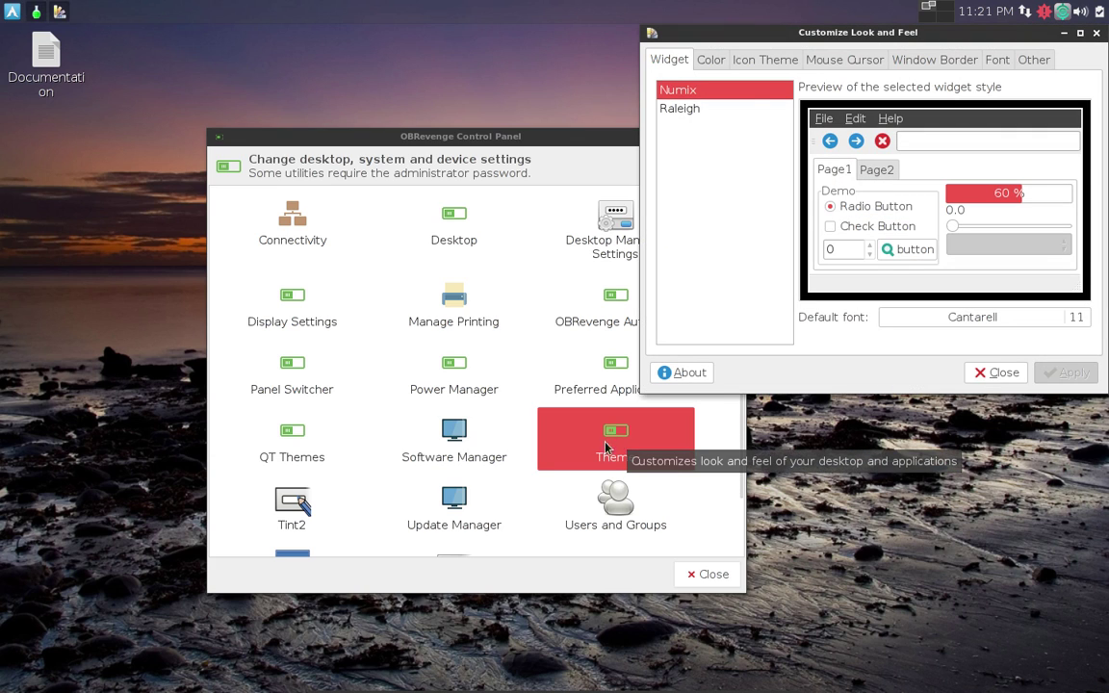
{"action": "left_click_drag", "start_coordinate": [763, 35], "coordinate": [478, 141]}
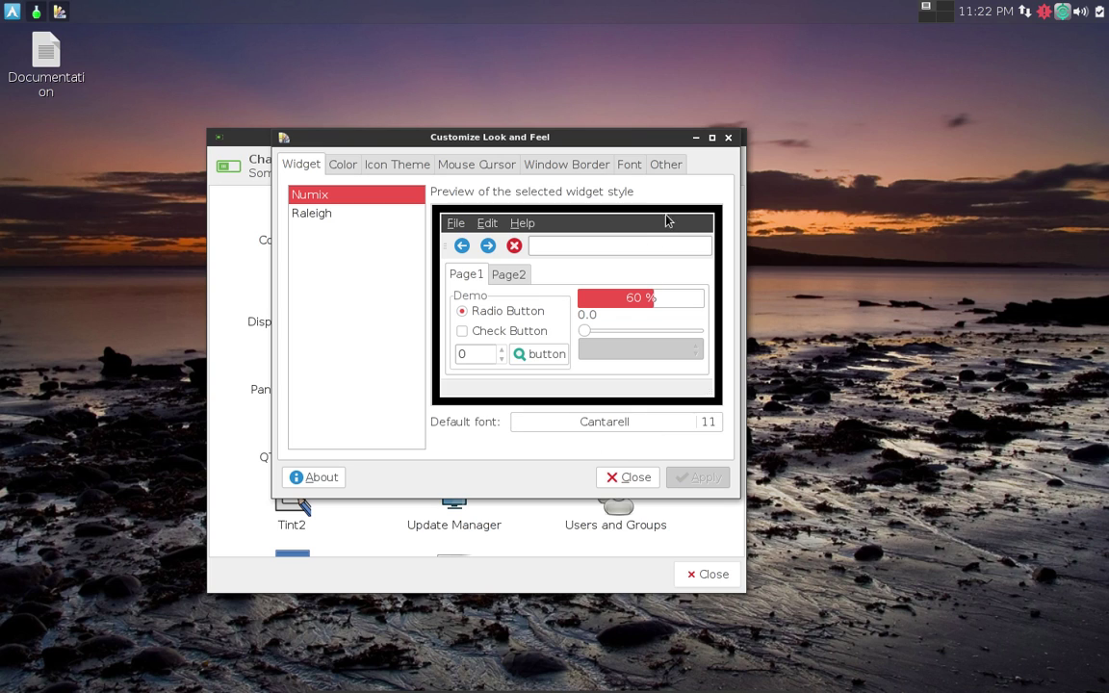
{"action": "left_click", "coordinate": [727, 138]}
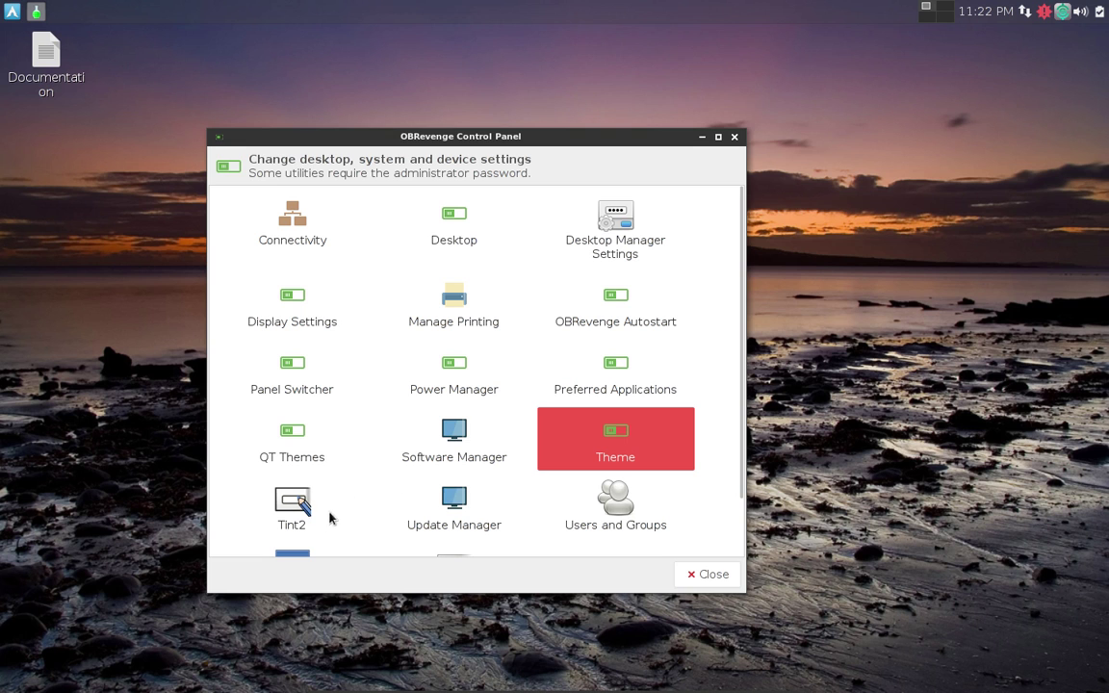
{"action": "left_click", "coordinate": [294, 508]}
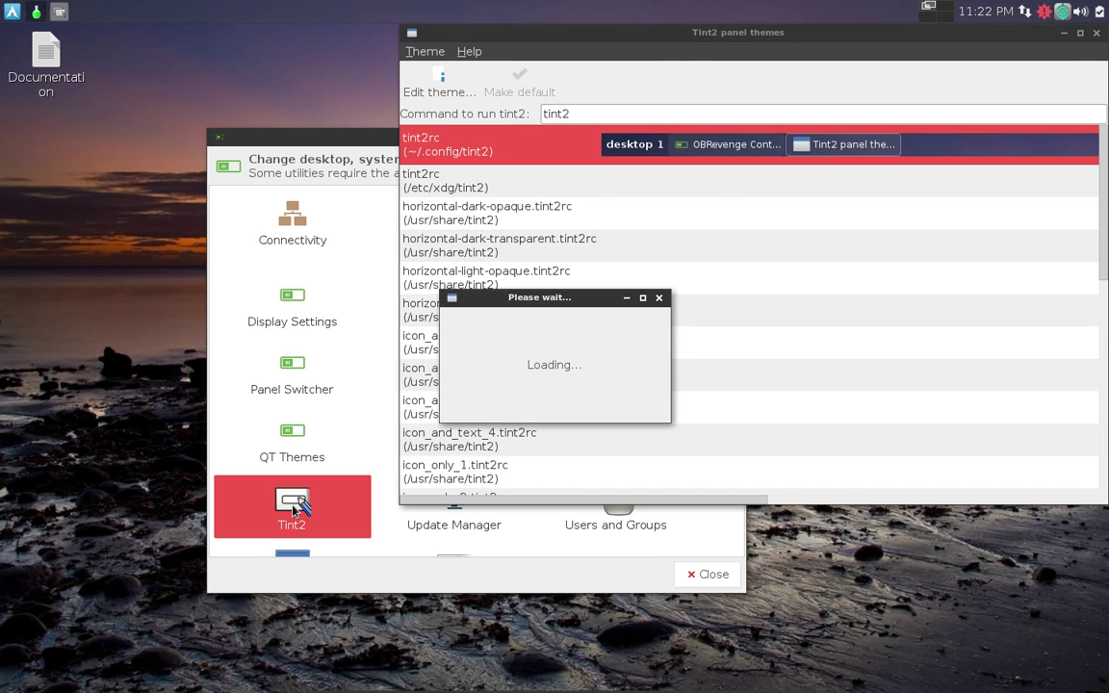
{"action": "left_click_drag", "start_coordinate": [652, 35], "coordinate": [378, 21]}
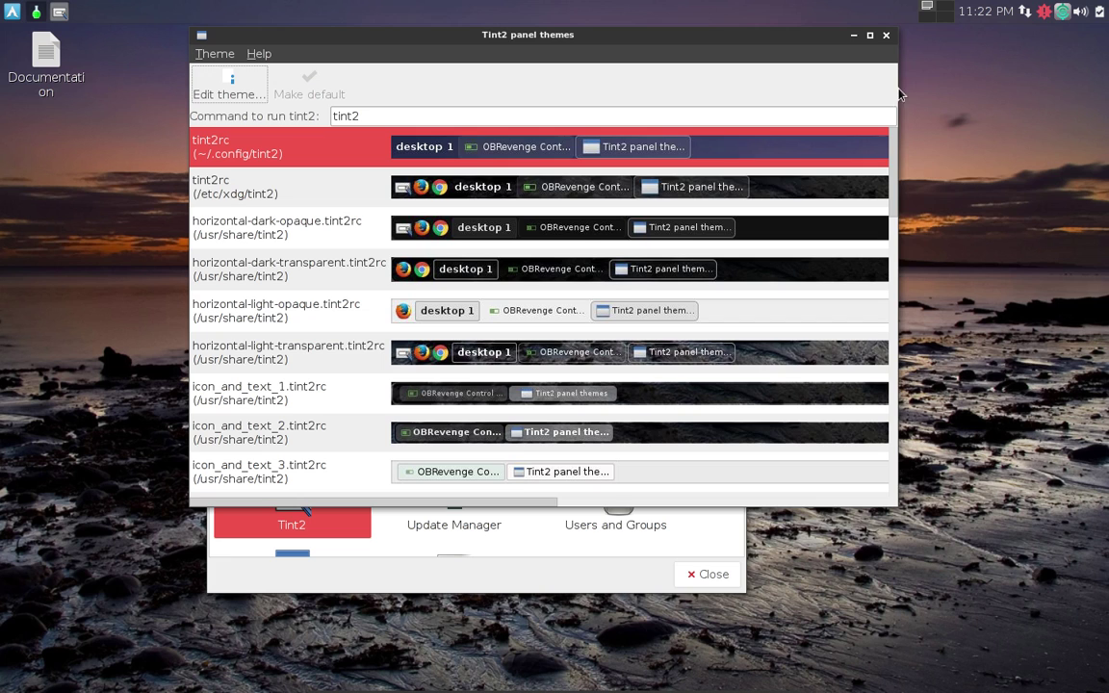
{"action": "left_click", "coordinate": [886, 37]}
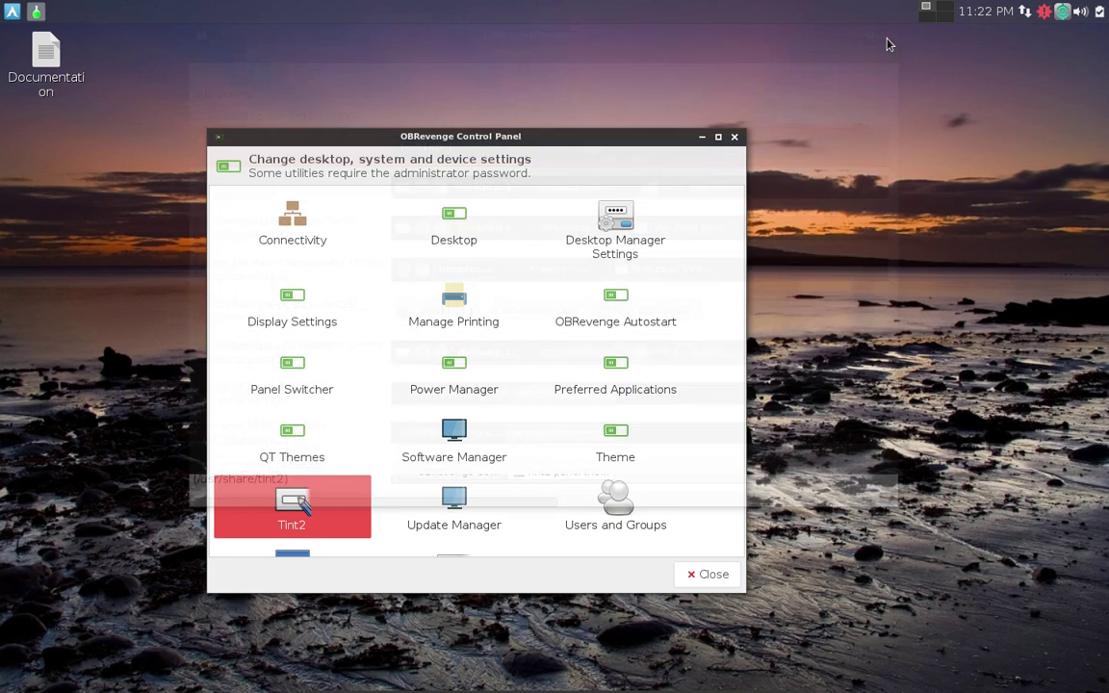
{"action": "scroll", "coordinate": [487, 505], "scroll_direction": "down", "scroll_amount": 1}
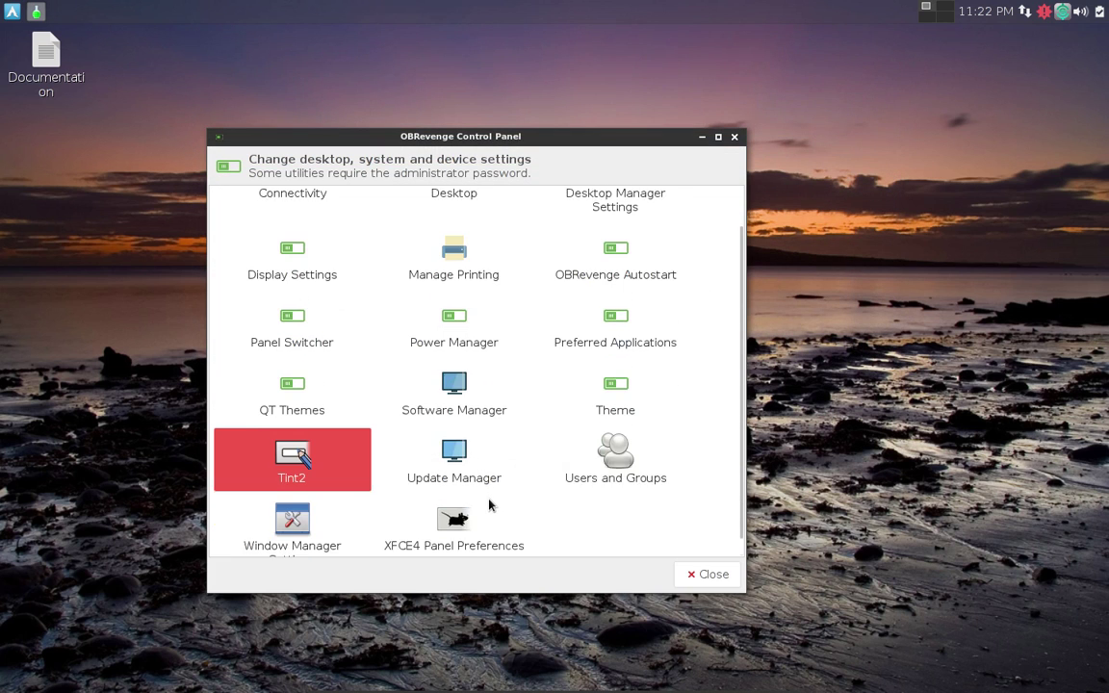
Open Pamac Update Manager, center its window, and apply the updates, confirming the packages to build.
{"action": "left_click", "coordinate": [456, 444]}
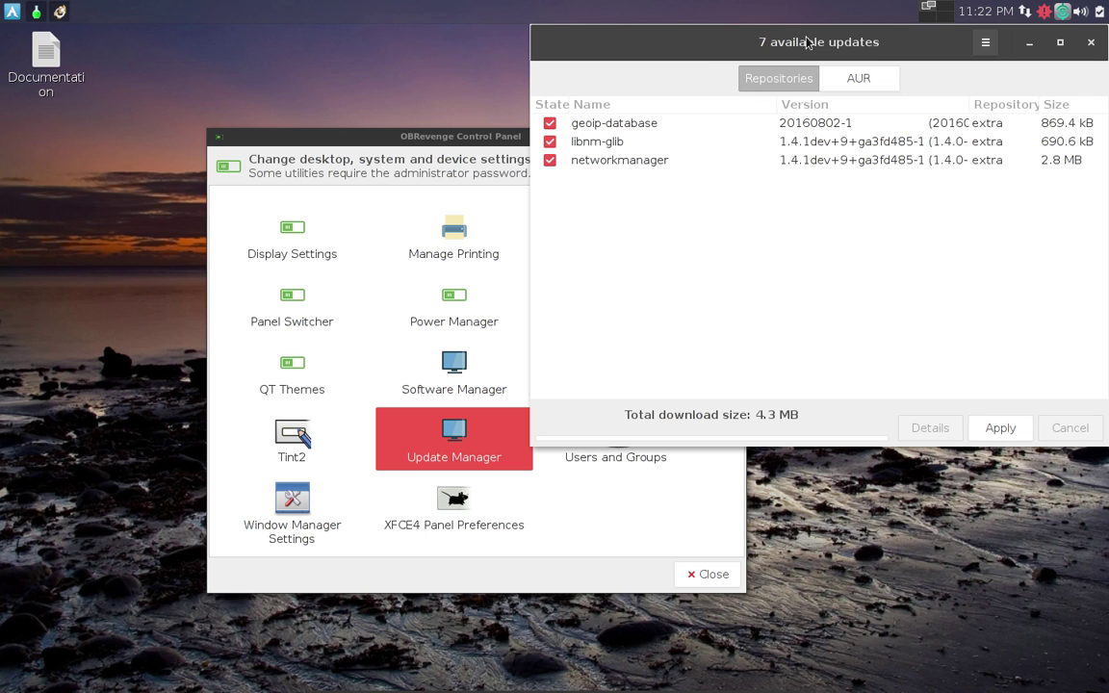
{"action": "left_click_drag", "start_coordinate": [806, 42], "coordinate": [469, 123]}
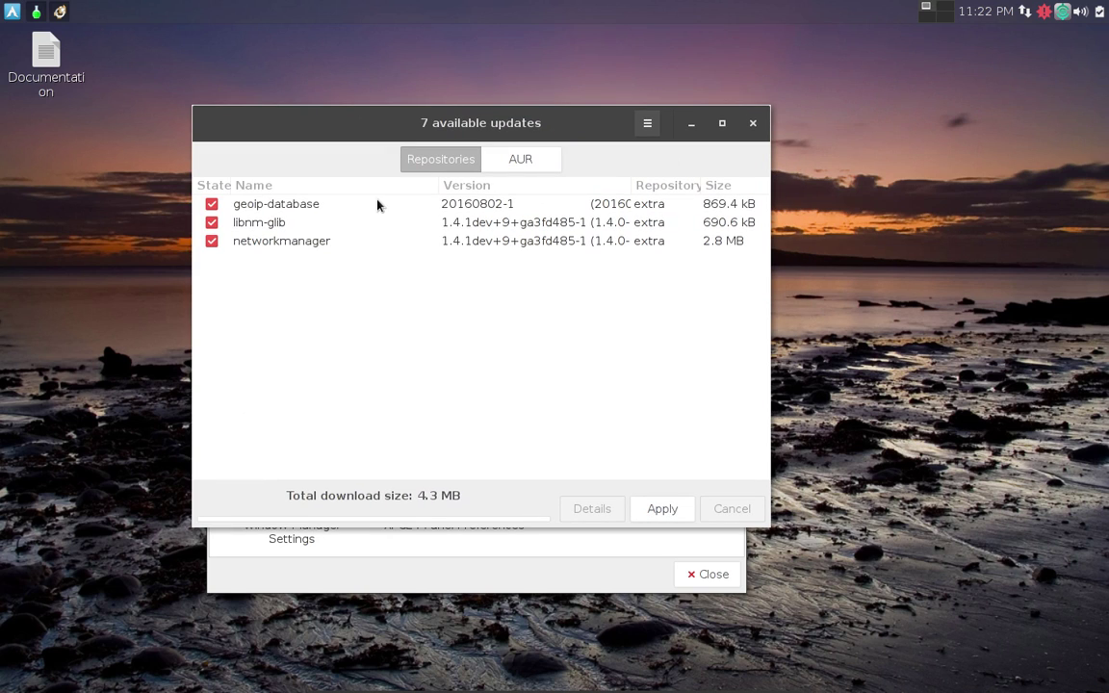
{"action": "left_click", "coordinate": [658, 513]}
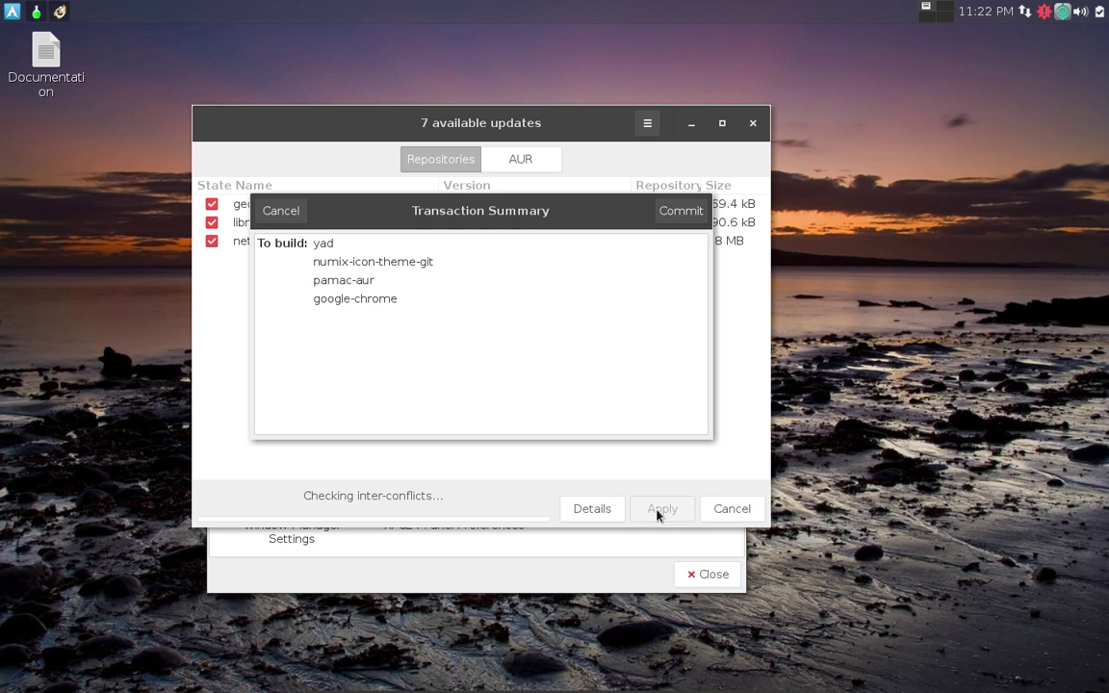
{"action": "left_click", "coordinate": [678, 213]}
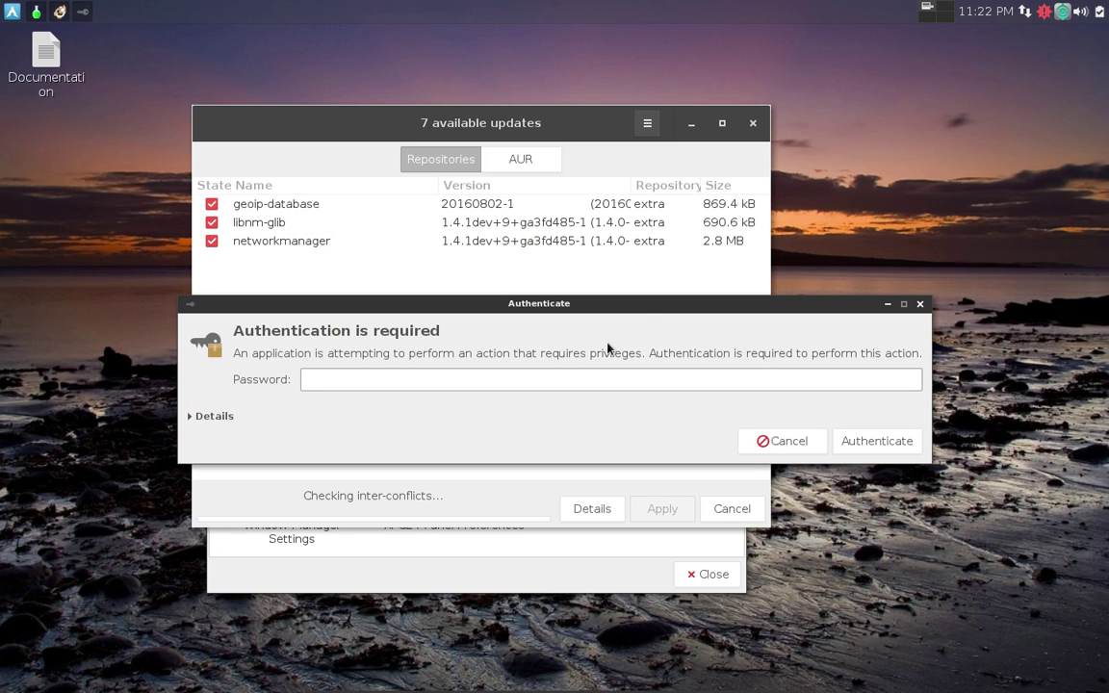
Authenticate with the account password, answer the build's sudo prompt, and switch to desktop 2.
{"action": "type", "text": "a*******"}
{"action": "key", "text": "Return"}
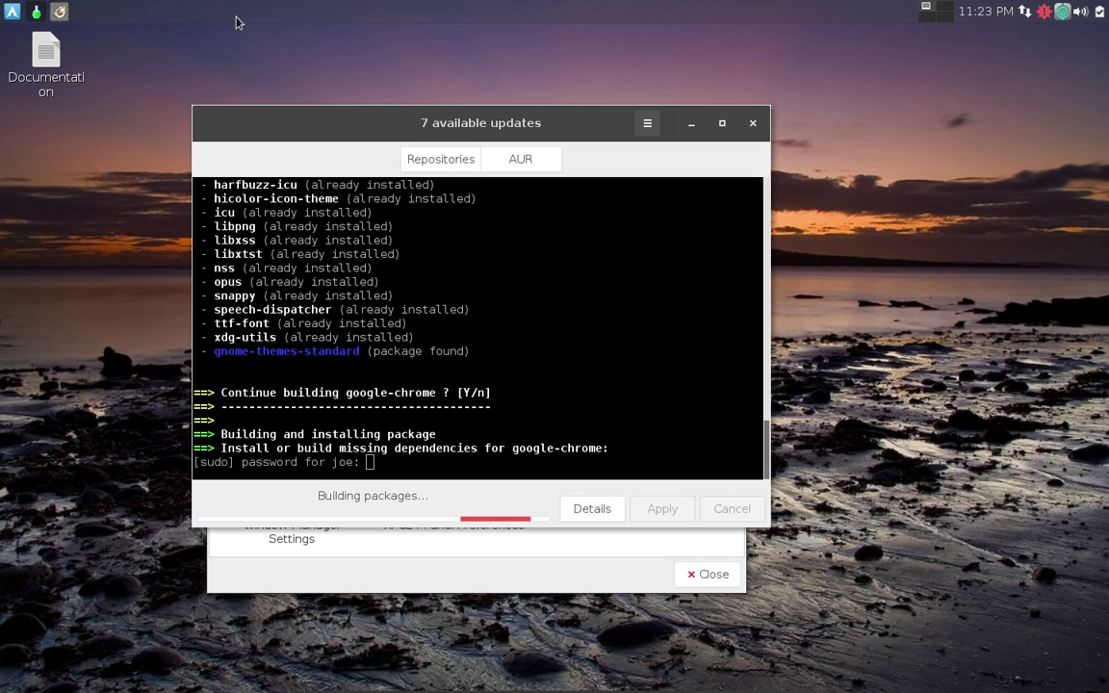
{"action": "mouse_move", "coordinate": [61, 19]}
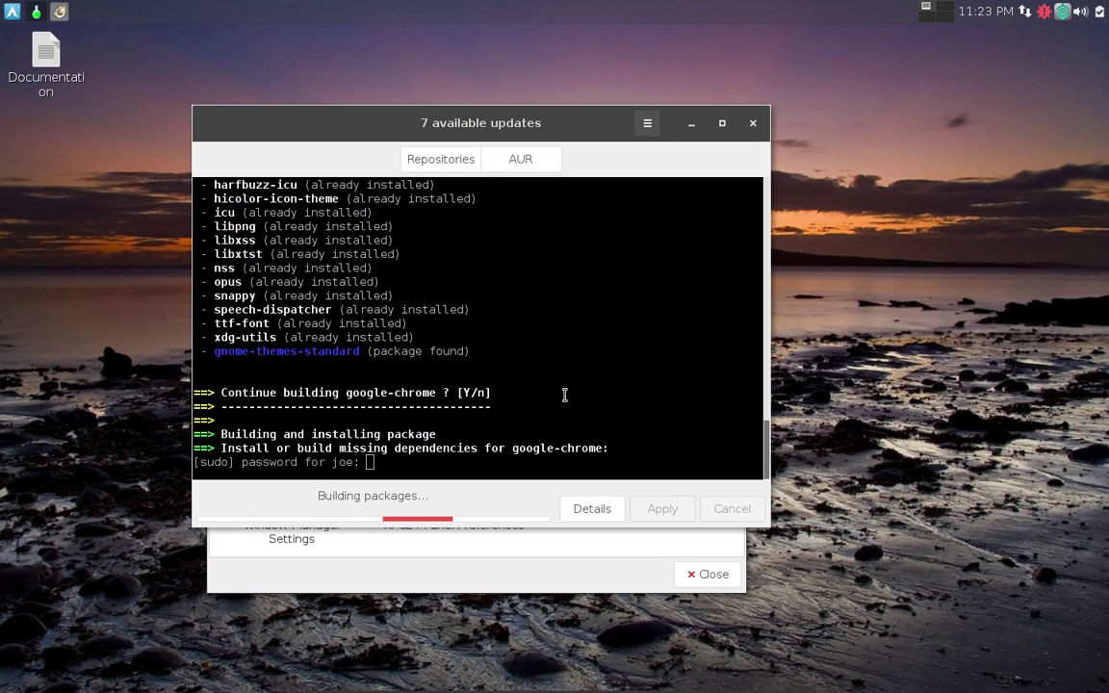
{"action": "key", "text": "Return"}
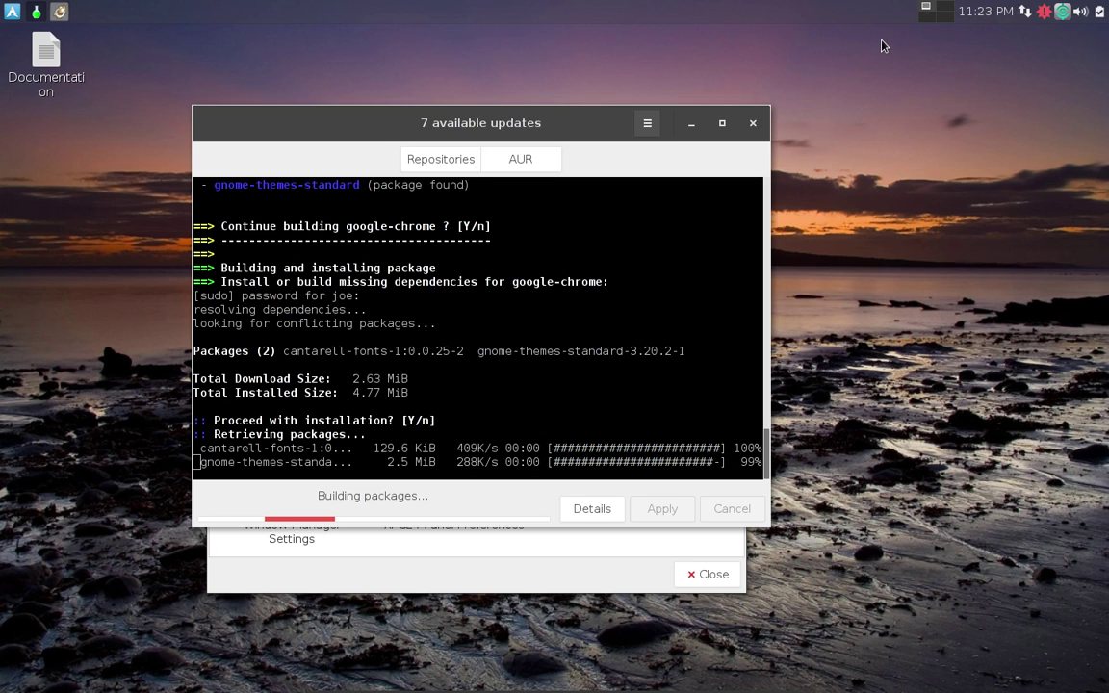
{"action": "left_click", "coordinate": [948, 11]}
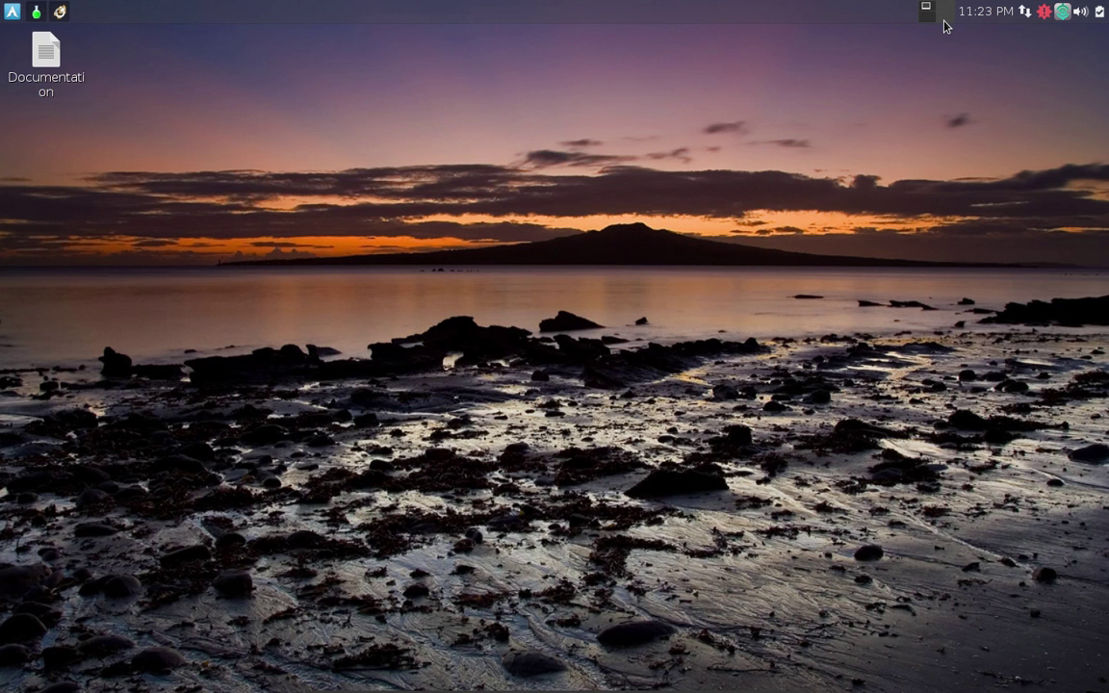
Switch to workspaces 4 and 3 in the pager, then return to workspace 1.
{"action": "left_click", "coordinate": [940, 17]}
{"action": "left_click", "coordinate": [924, 16]}
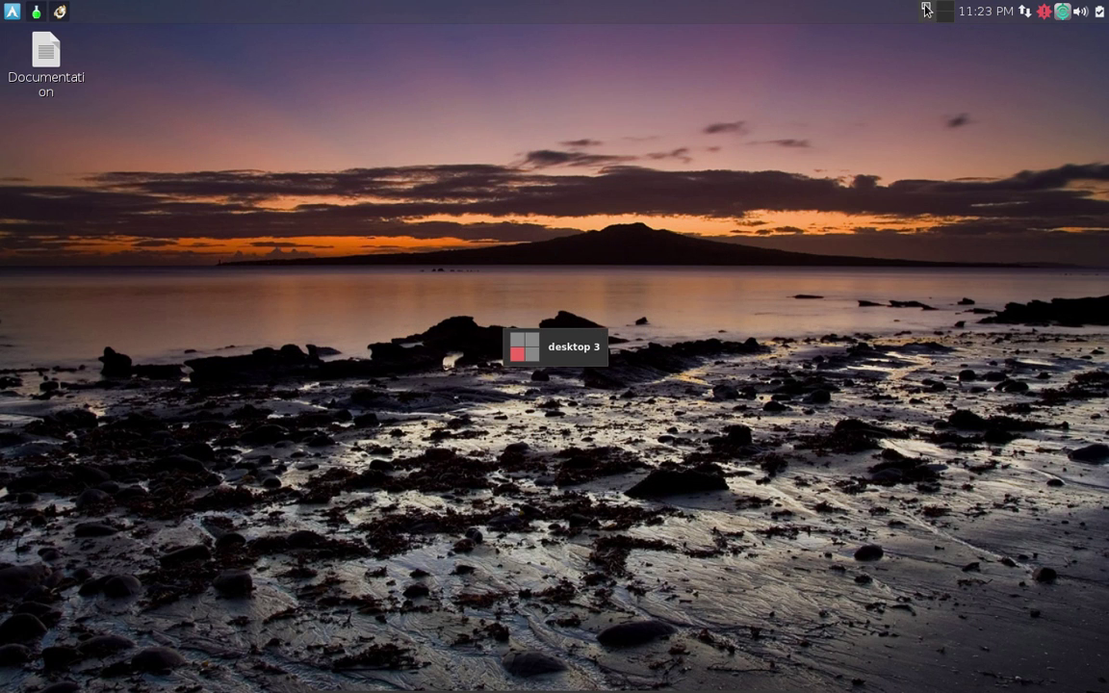
{"action": "left_click", "coordinate": [924, 8]}
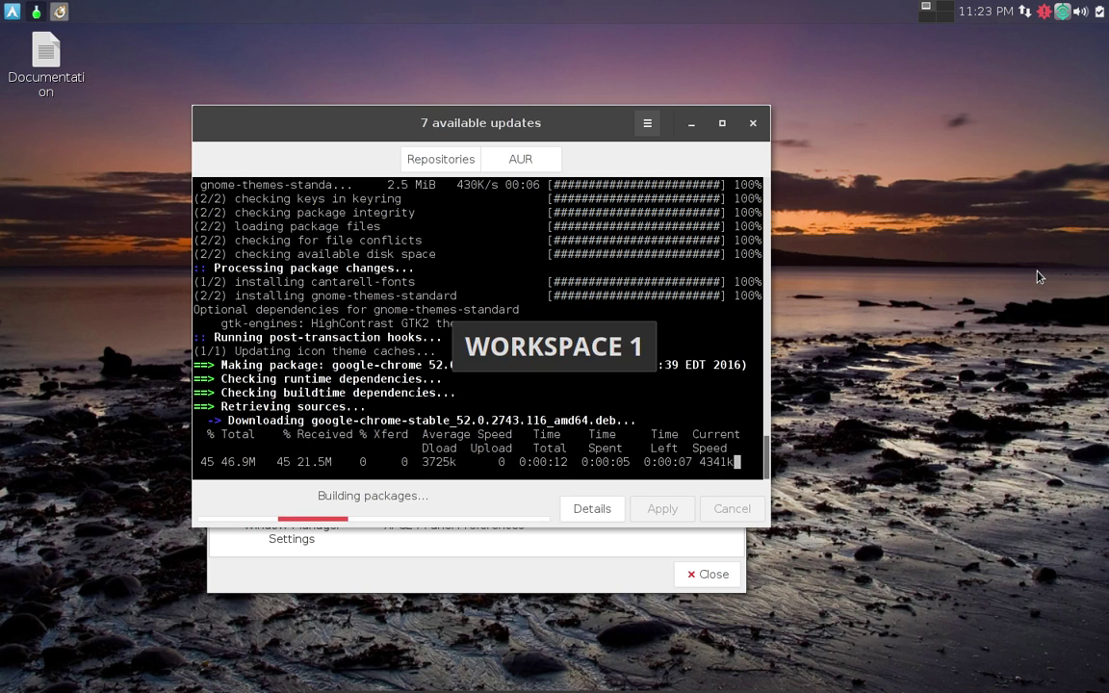
{"action": "key", "text": "Up"}
{"action": "key", "text": "Left"}
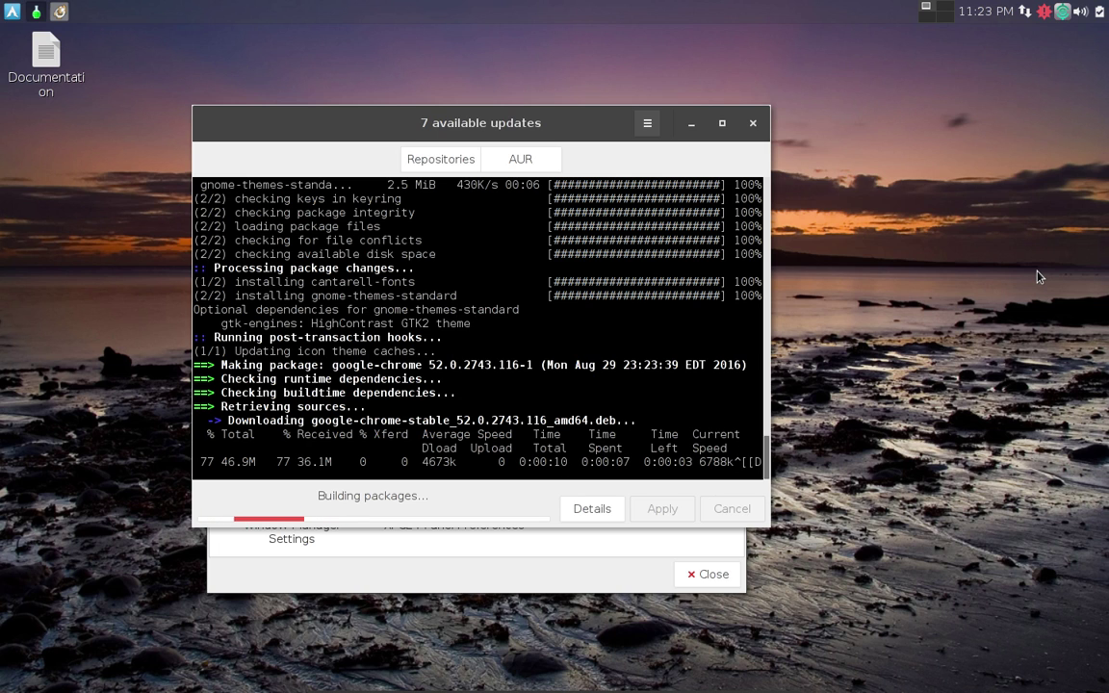
{"action": "key", "text": "Up"}
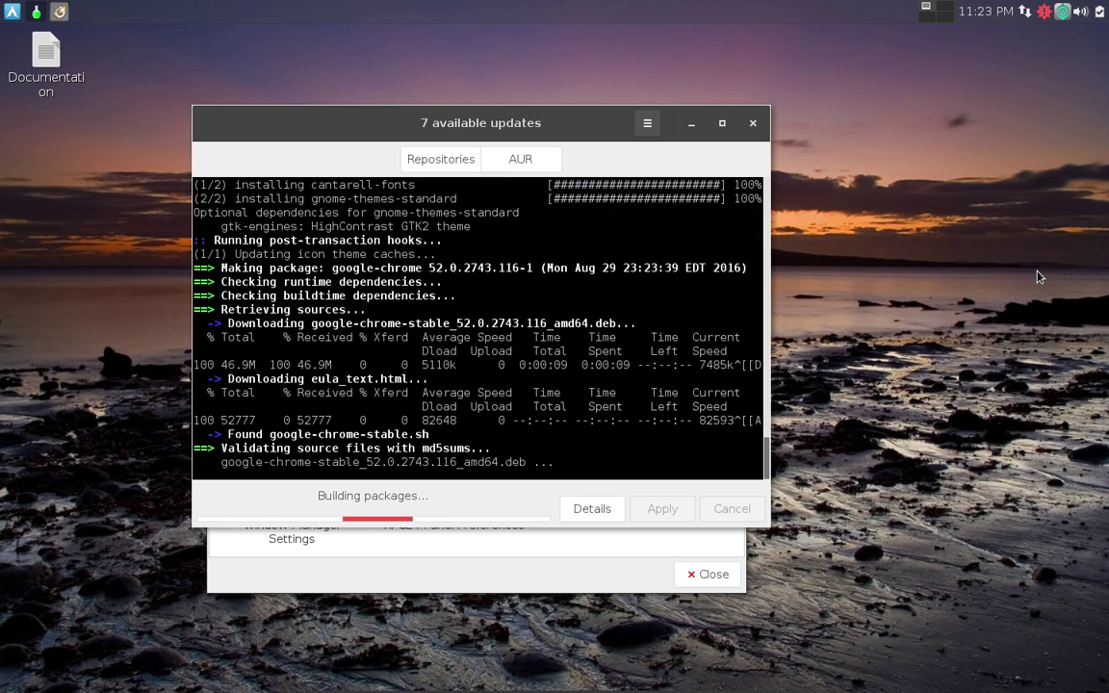
{"action": "key", "text": "Left"}
{"action": "key", "text": "Right"}
{"action": "key", "text": "Left"}
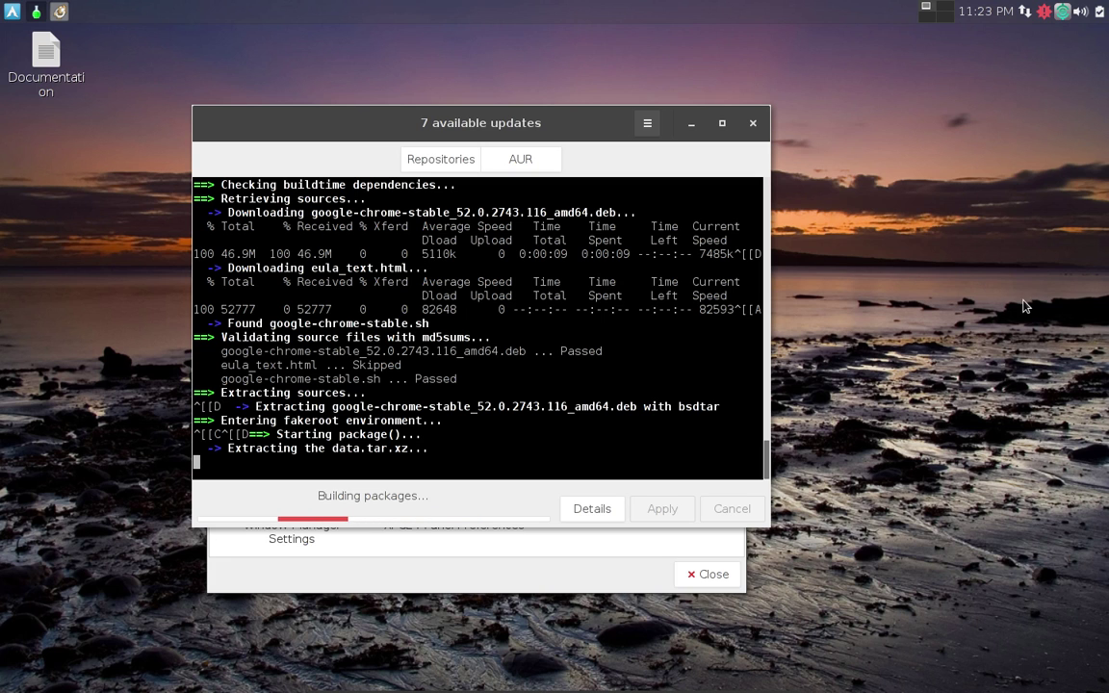
Switch between workspaces with Ctrl+Alt+arrow shortcuts, ending on the desktop with the updates window.
{"action": "key", "text": "ctrl+alt+Right"}
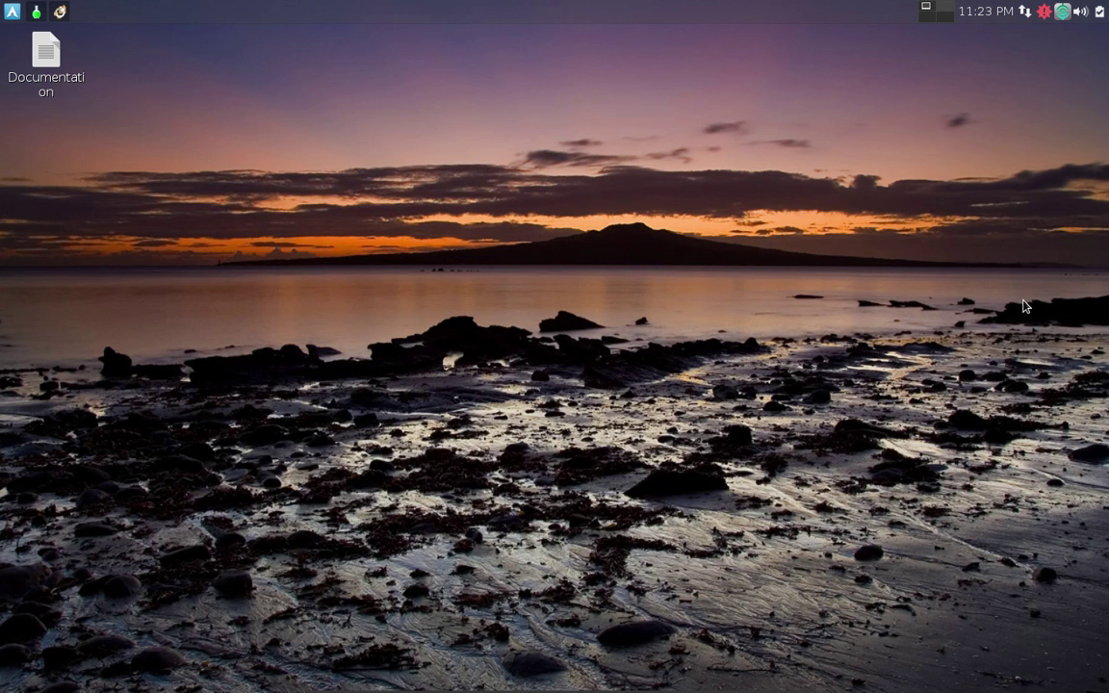
{"action": "key", "text": "ctrl+alt+Left"}
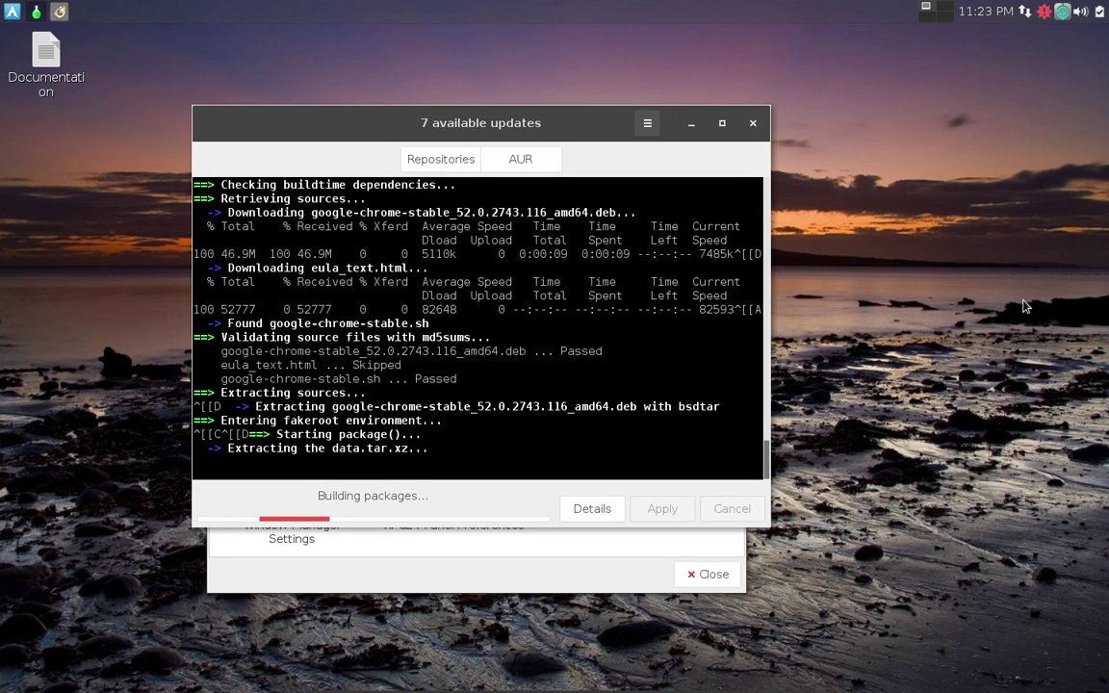
{"action": "key", "text": "ctrl+alt+Right"}
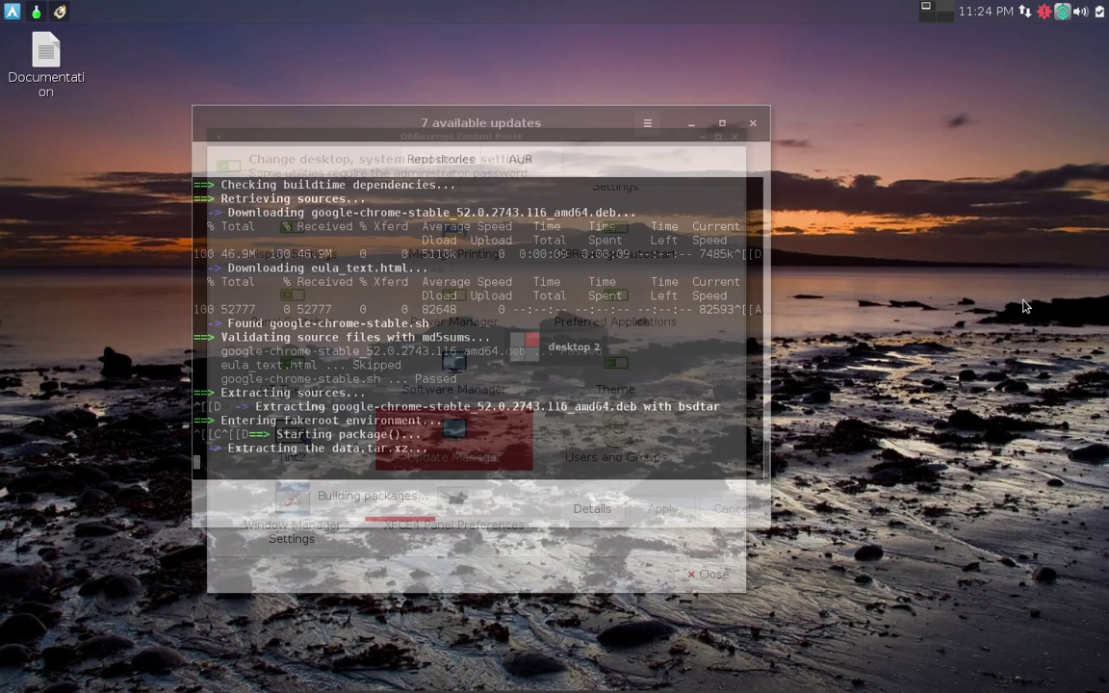
{"action": "key", "text": "ctrl+alt+Left"}
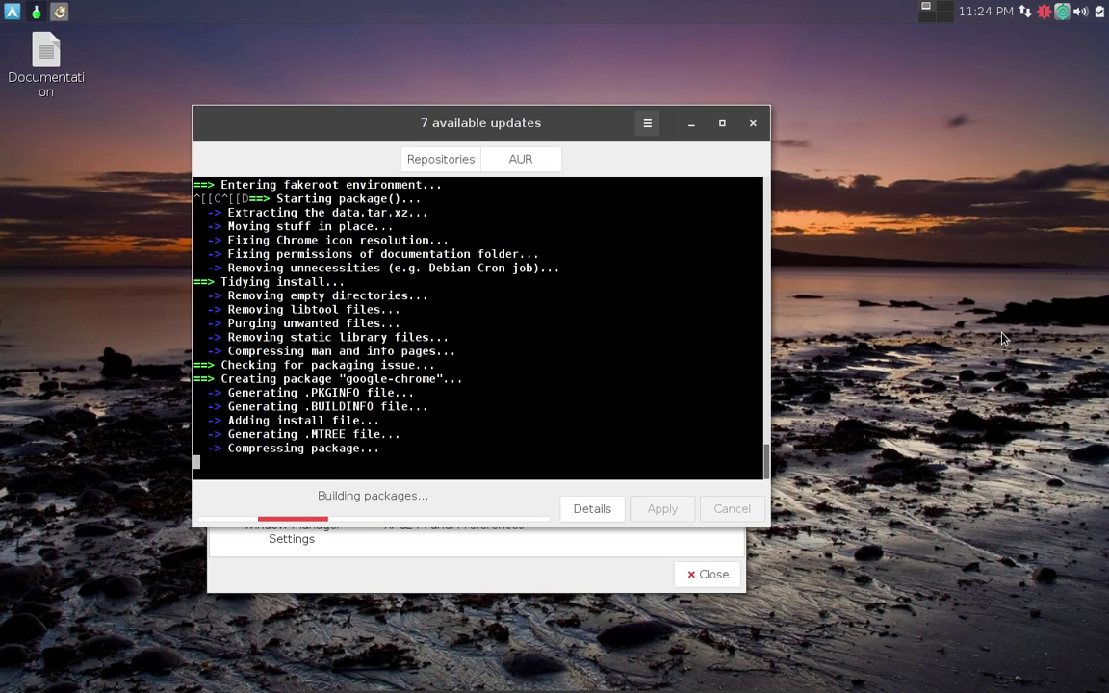
{"action": "key", "text": "ctrl+alt+Down"}
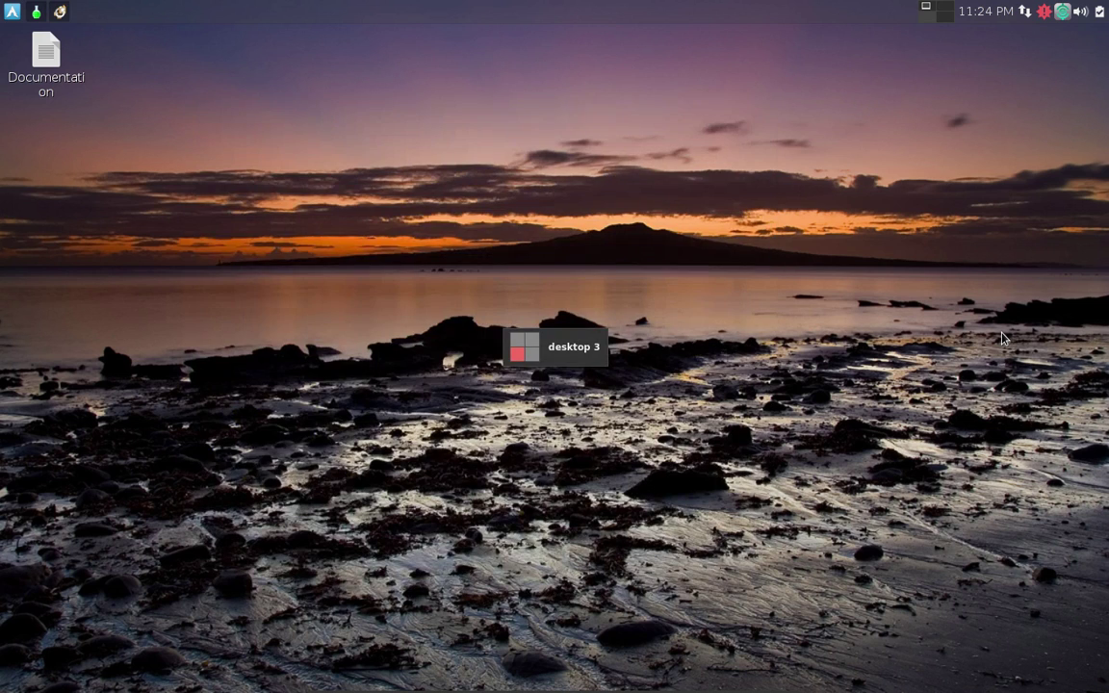
{"action": "key", "text": "ctrl+alt+Up"}
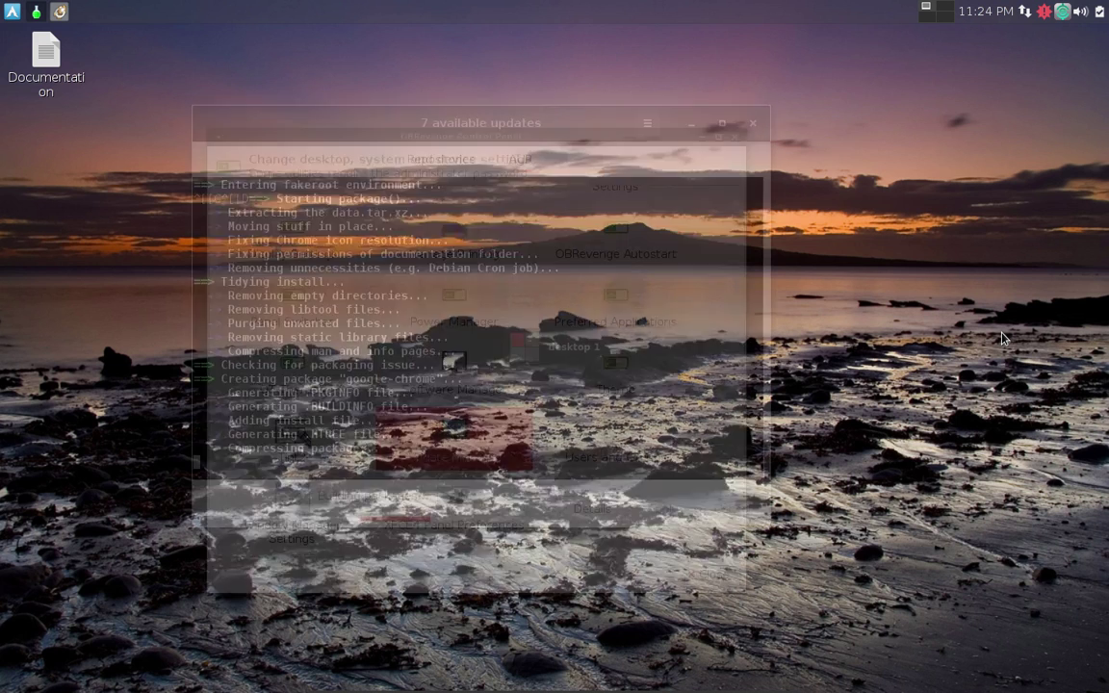
{"action": "key", "text": "ctrl+alt+Down"}
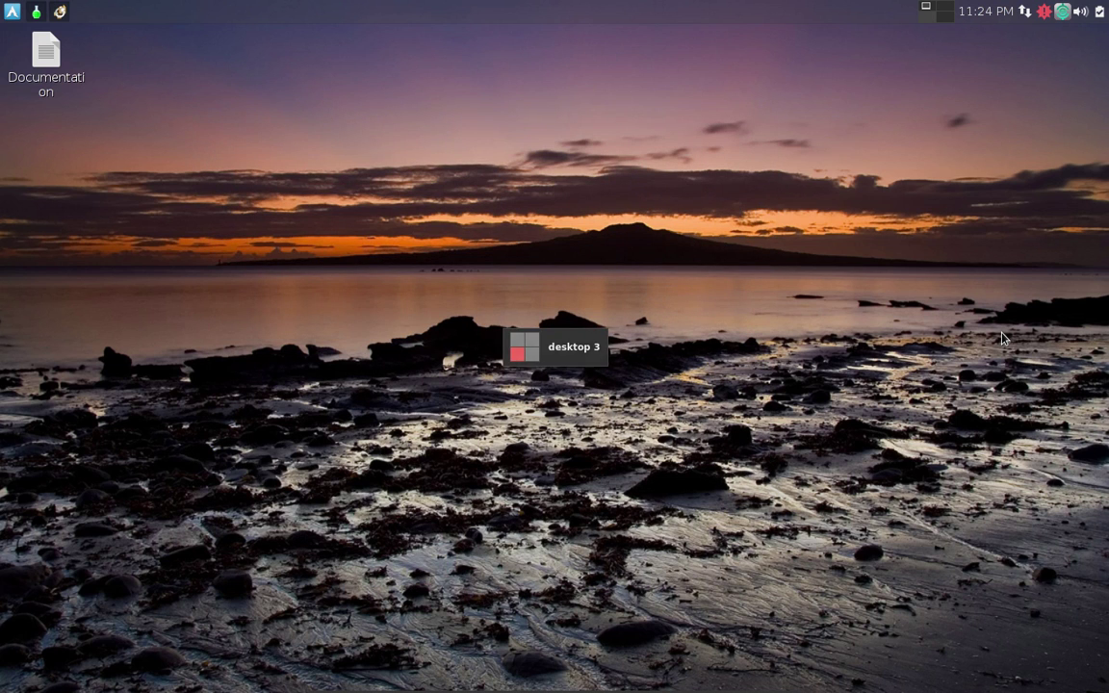
{"action": "key", "text": "ctrl+alt+Up"}
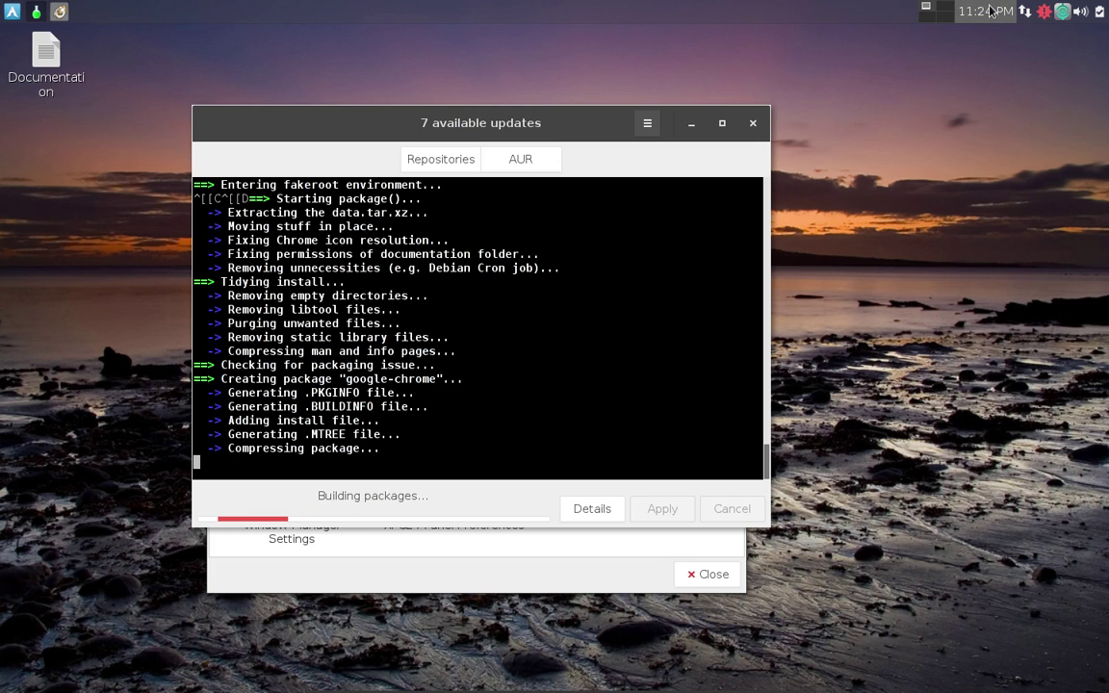
Open the panel clock's Properties and move the Clock window over the updates window.
{"action": "mouse_move", "coordinate": [991, 12]}
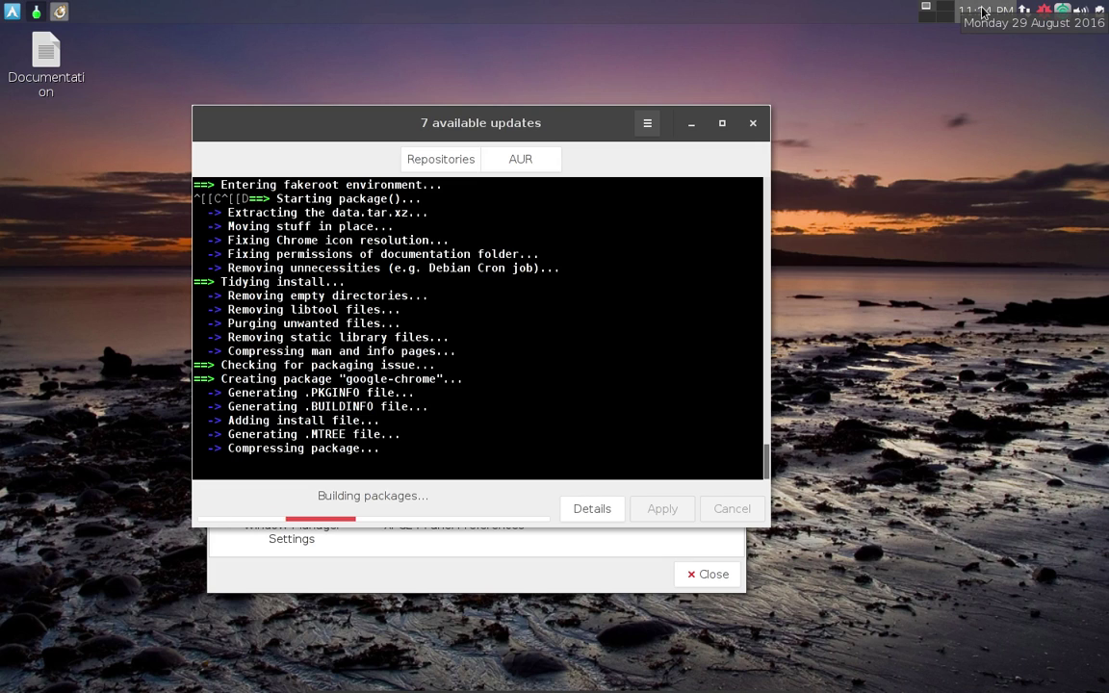
{"action": "right_click", "coordinate": [991, 11]}
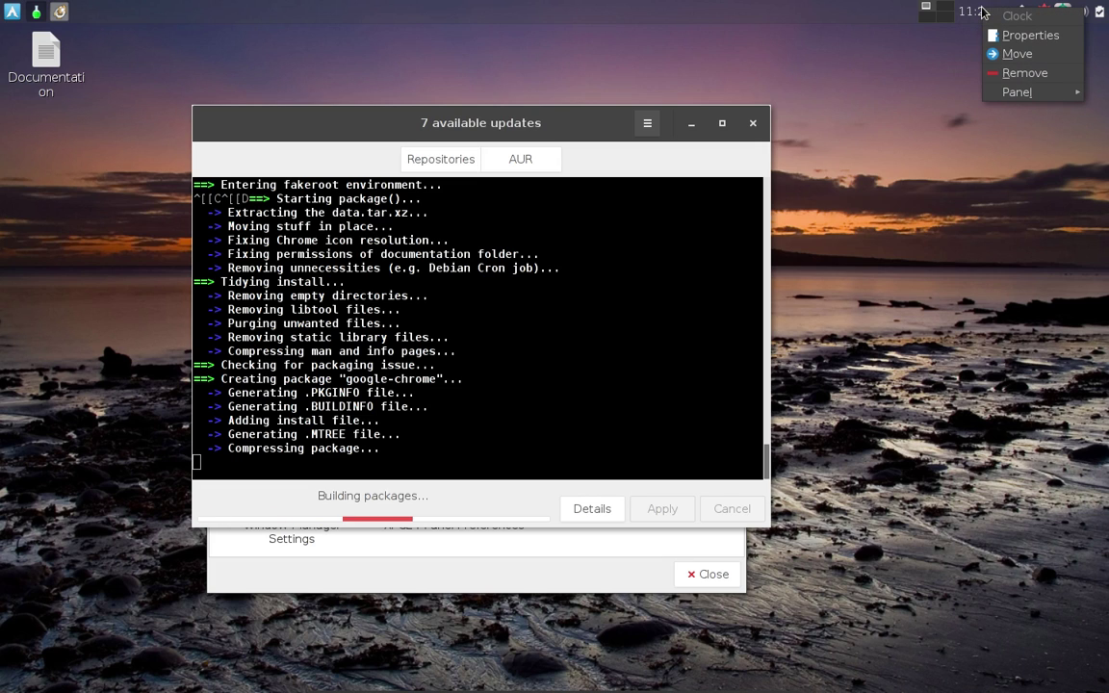
{"action": "left_click", "coordinate": [1040, 36]}
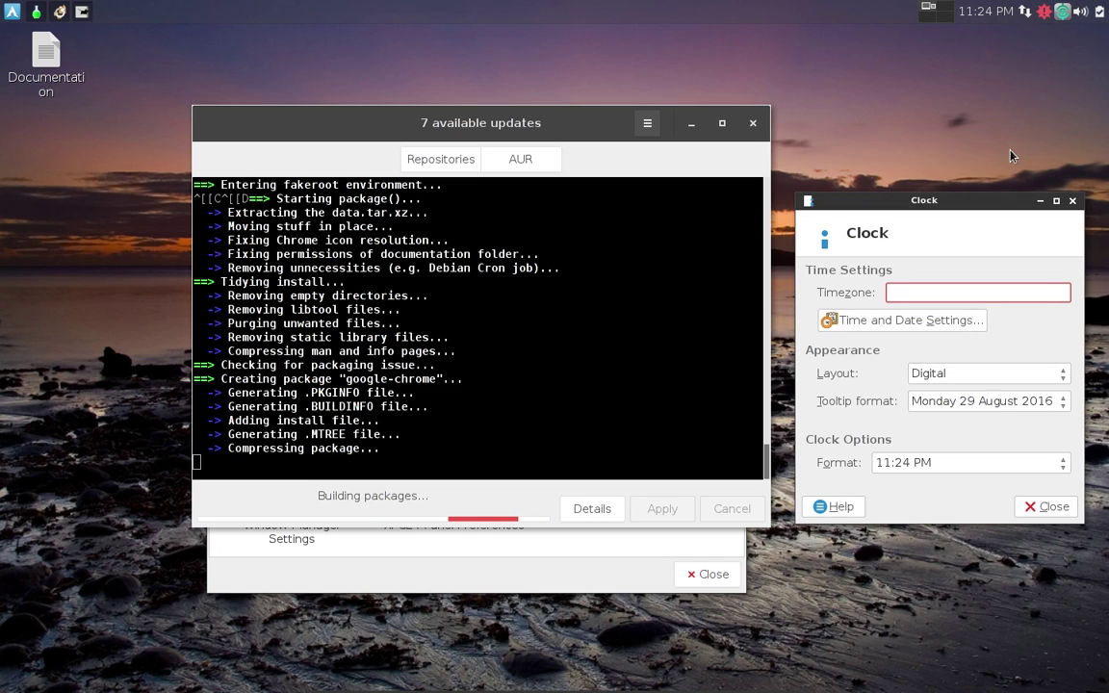
{"action": "left_click_drag", "start_coordinate": [1006, 212], "coordinate": [691, 147]}
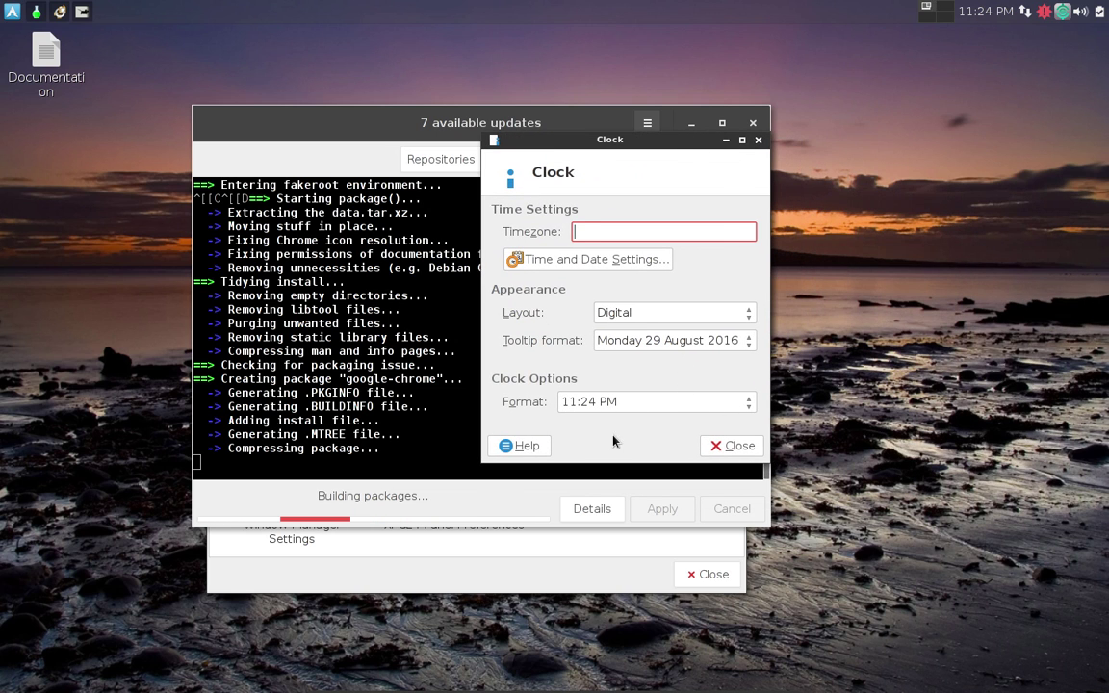
Open Time and Date Settings and unlock it with the account password.
{"action": "left_click", "coordinate": [613, 263]}
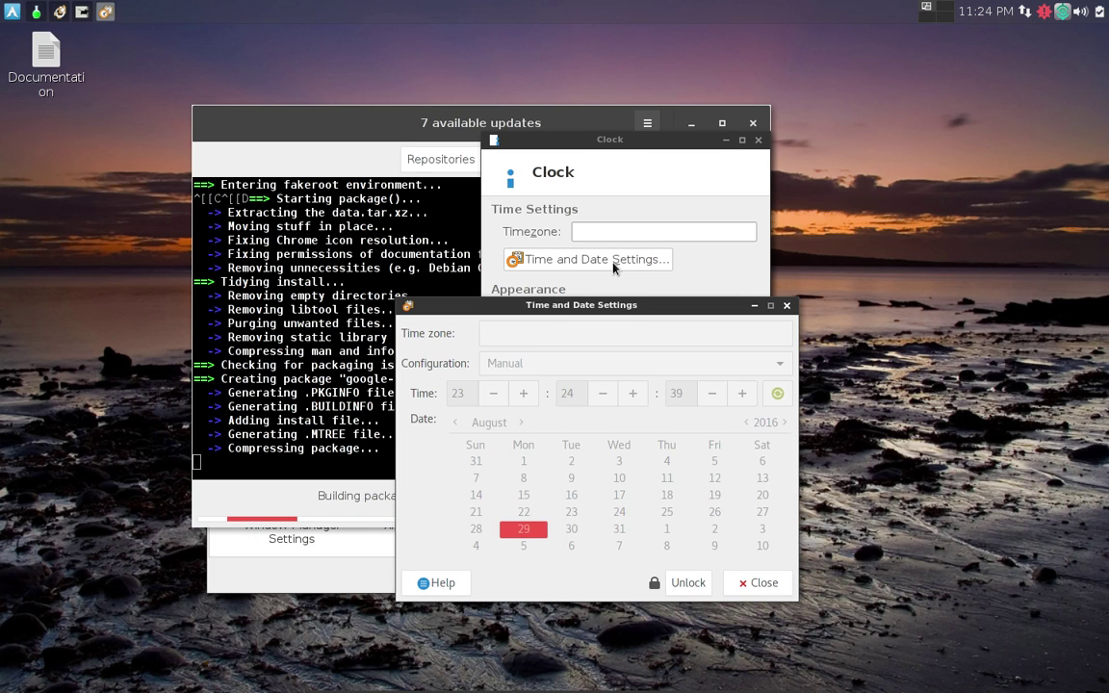
{"action": "left_click", "coordinate": [686, 583]}
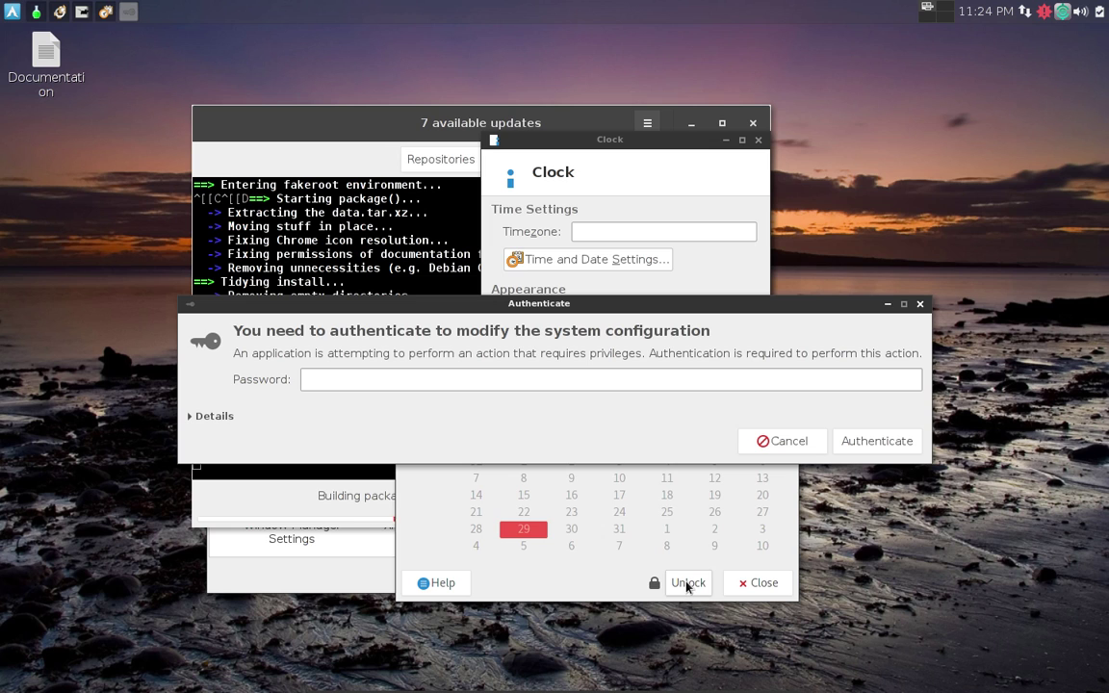
{"action": "type", "text": "p"}
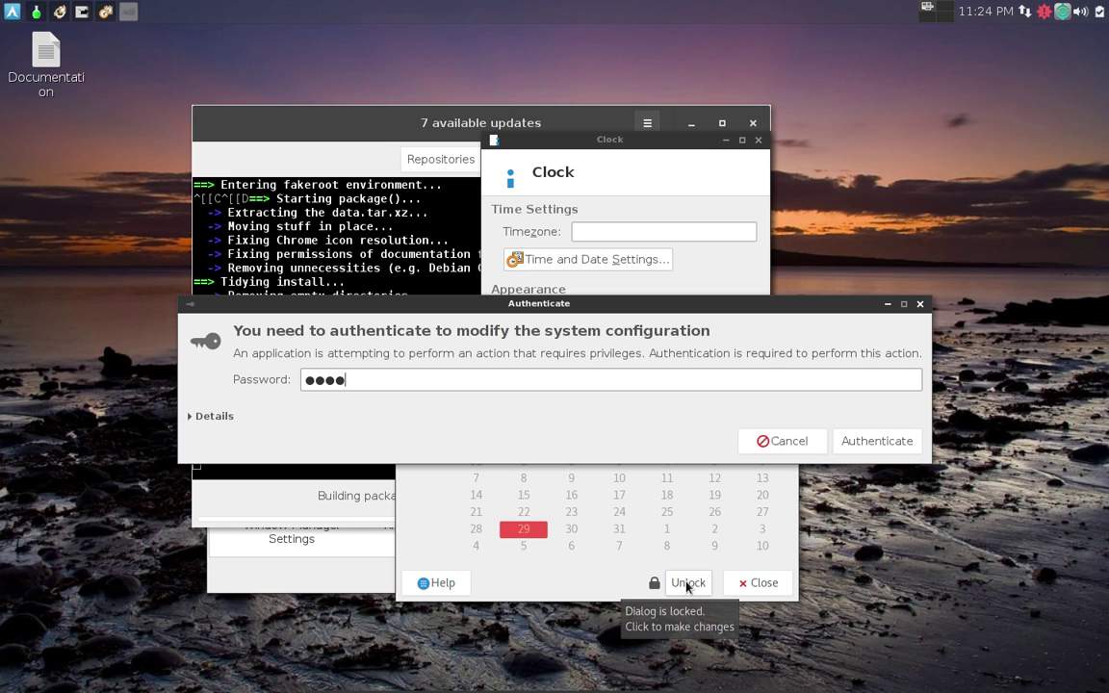
{"action": "type", "text": "assword"}
{"action": "key", "text": "Return"}
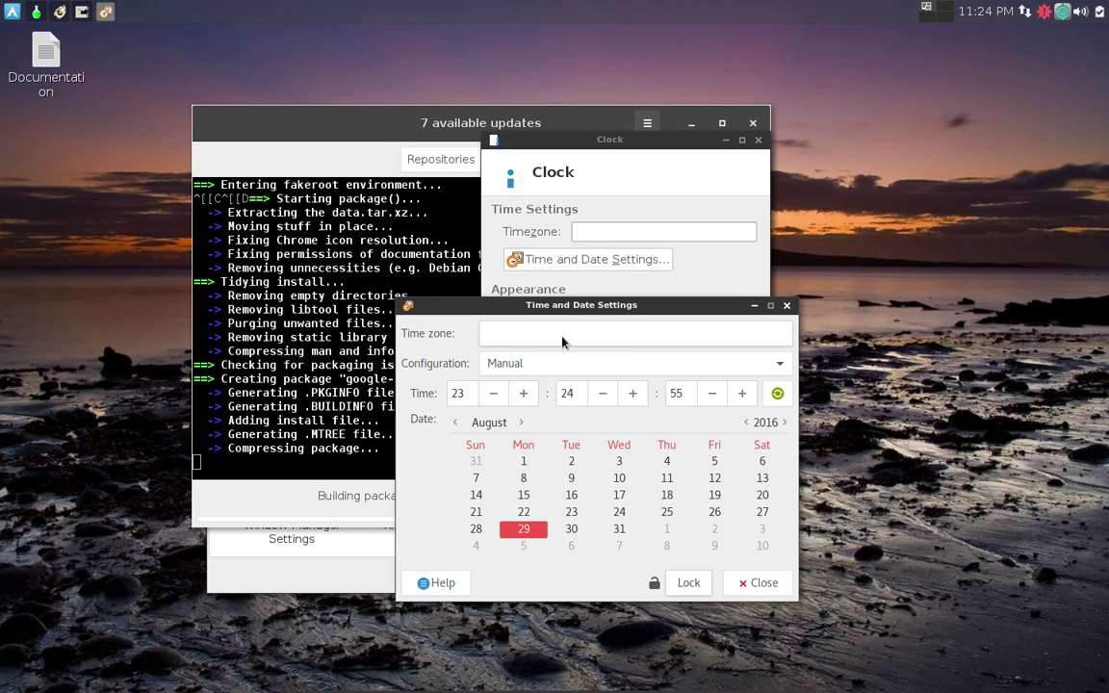
Choose Keep synchronized with Internet servers, dismiss the NTP not installed warning, and close the settings.
{"action": "left_click", "coordinate": [784, 368]}
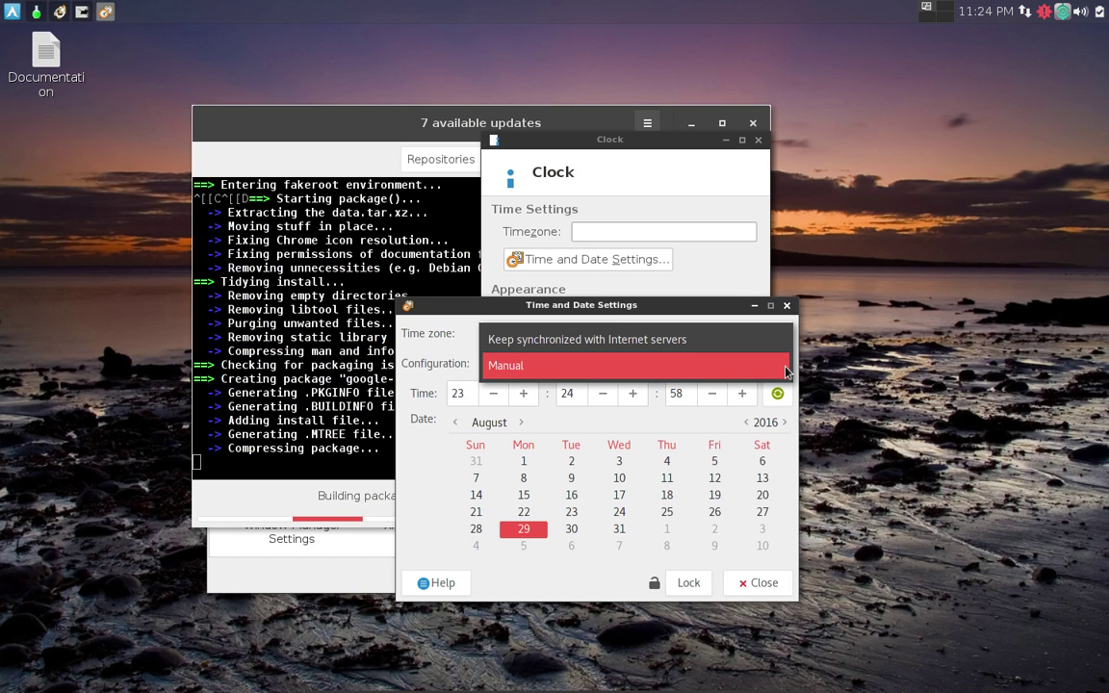
{"action": "left_click", "coordinate": [688, 353]}
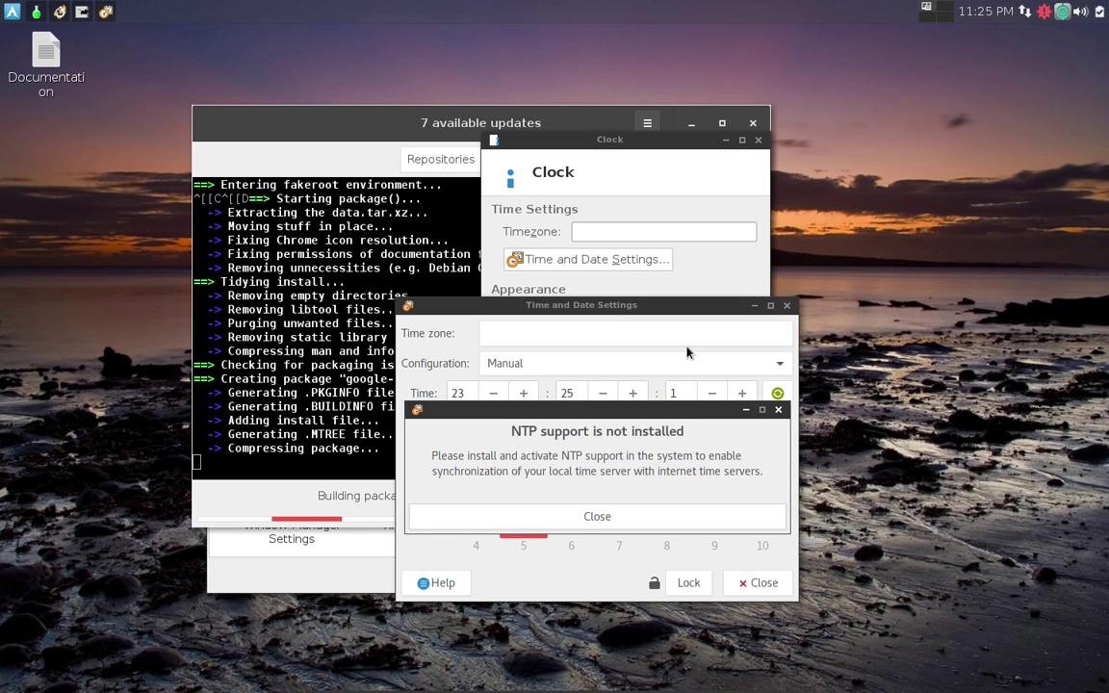
{"action": "left_click", "coordinate": [629, 523]}
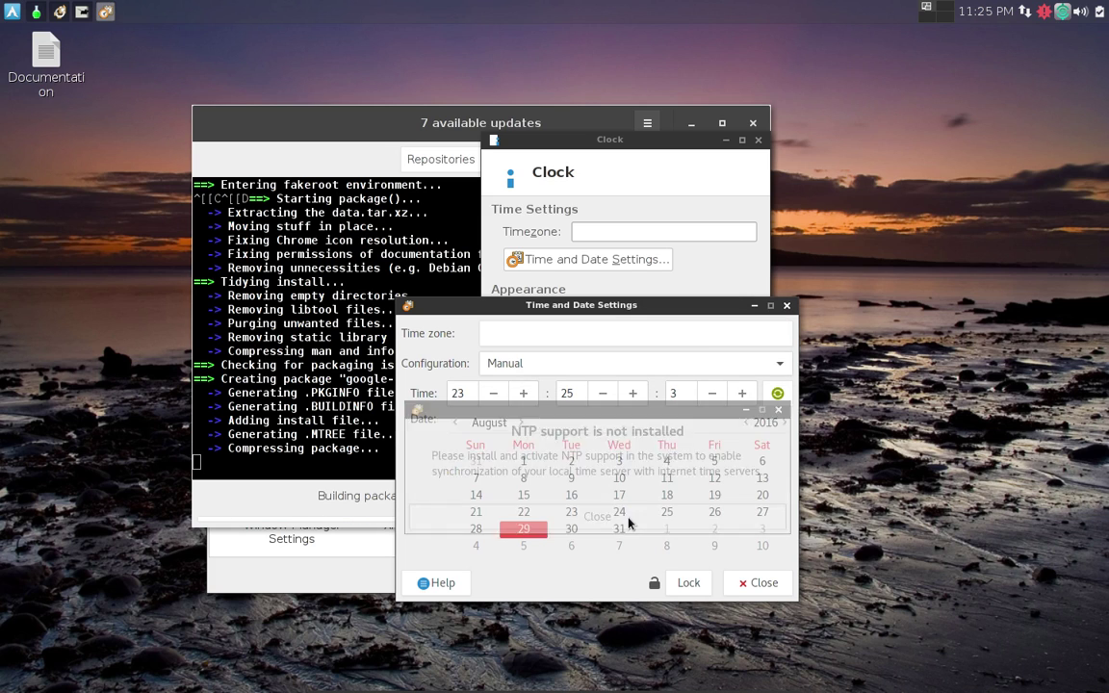
{"action": "left_click", "coordinate": [787, 306]}
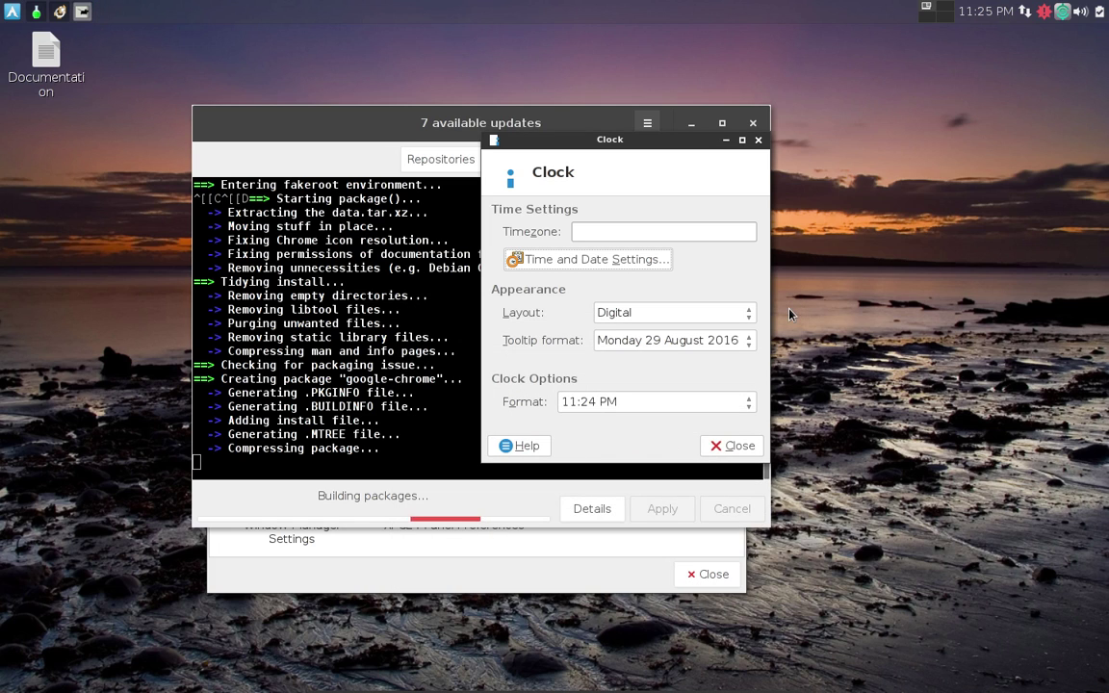
Close Clock properties, show and dismiss the Synapse launcher with Ctrl+Space, then open and close the network tray menu.
{"action": "left_click", "coordinate": [759, 143]}
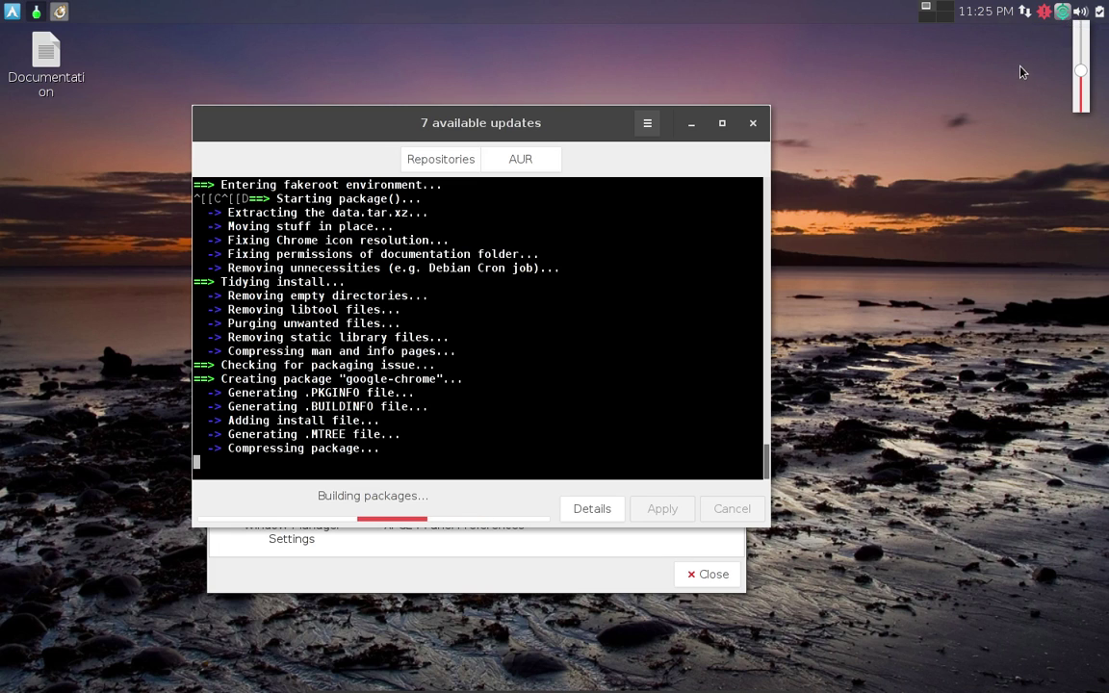
{"action": "key", "text": "ctrl+space"}
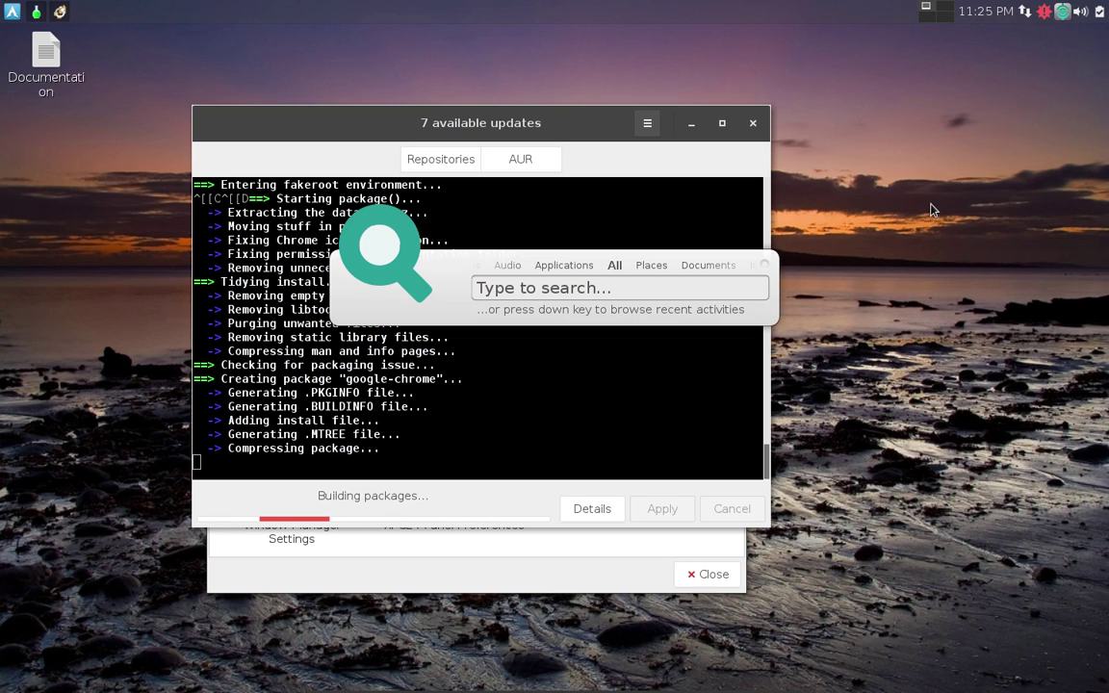
{"action": "key", "text": "Escape"}
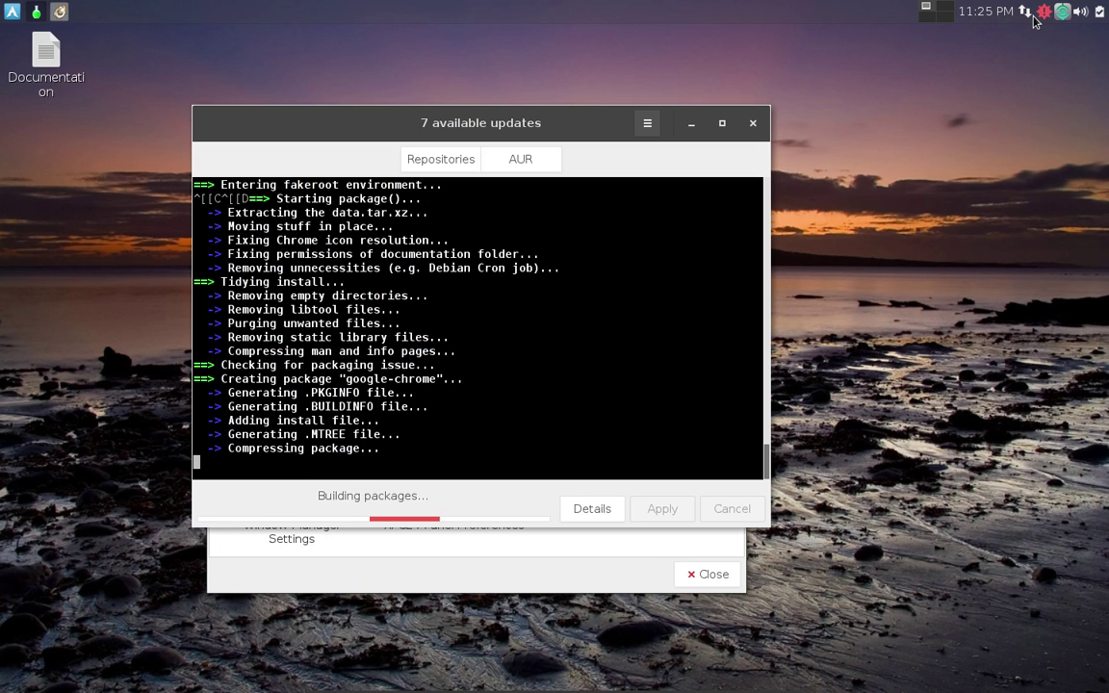
{"action": "left_click", "coordinate": [1026, 15]}
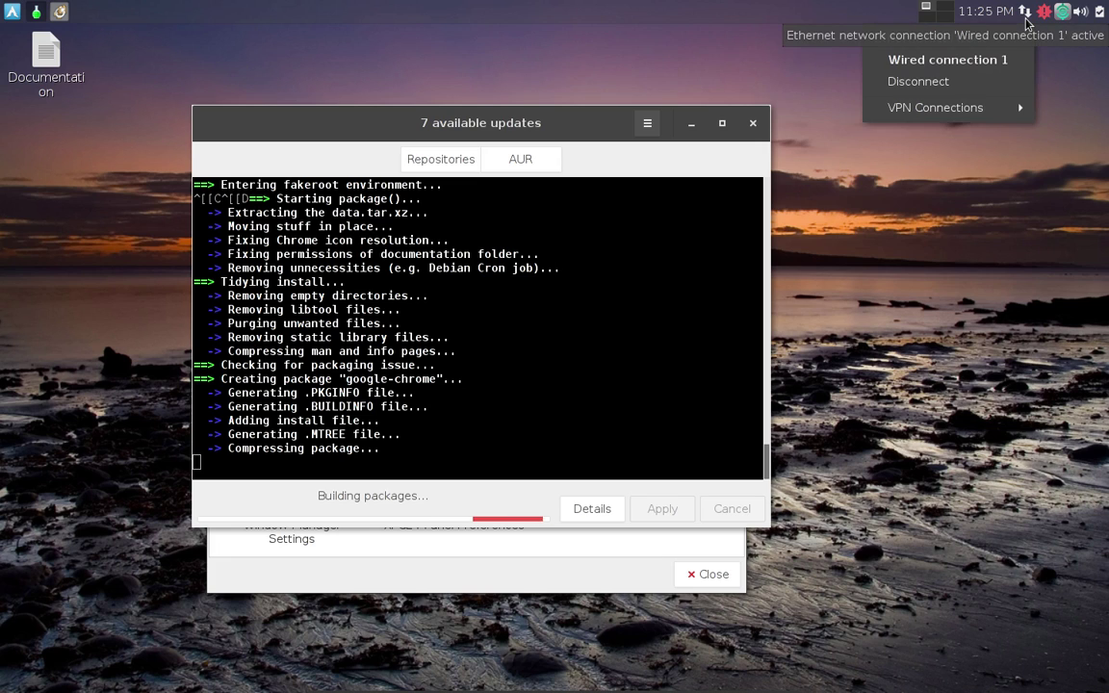
{"action": "left_click", "coordinate": [941, 31]}
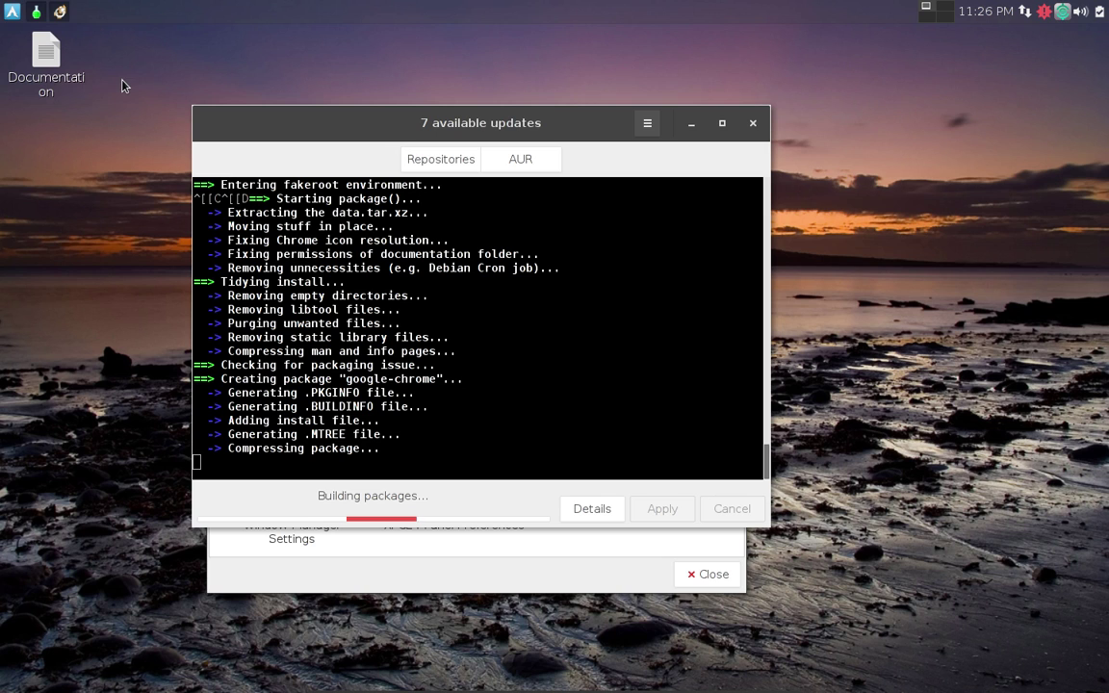
{"action": "double_click", "coordinate": [58, 75]}
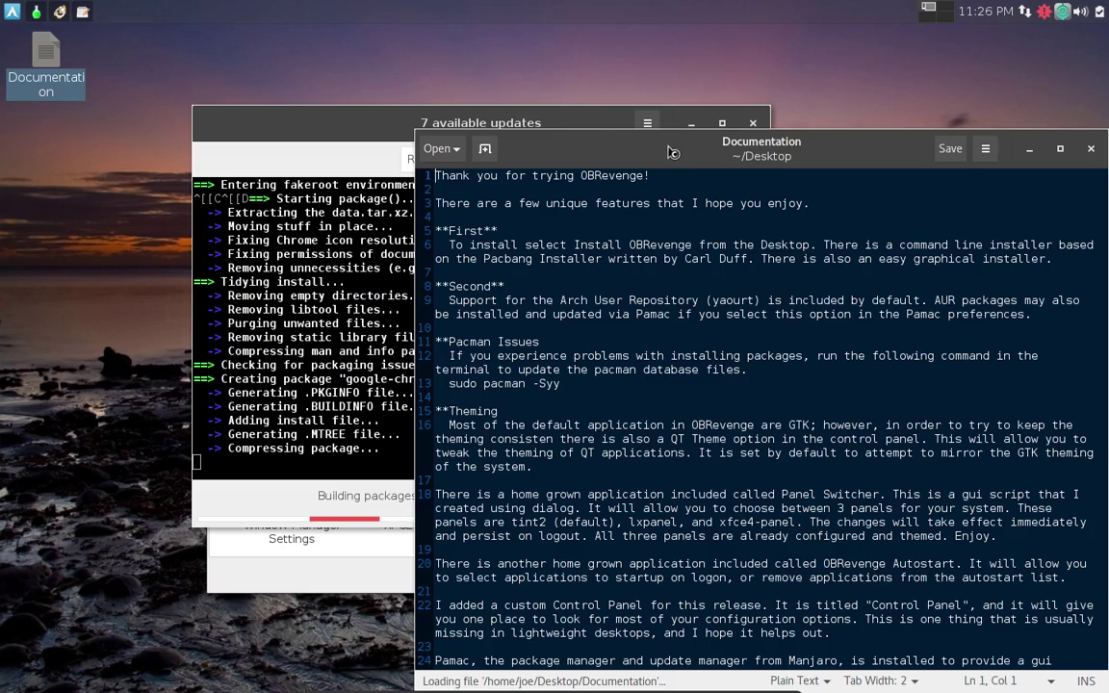
{"action": "left_click_drag", "start_coordinate": [672, 152], "coordinate": [408, 55]}
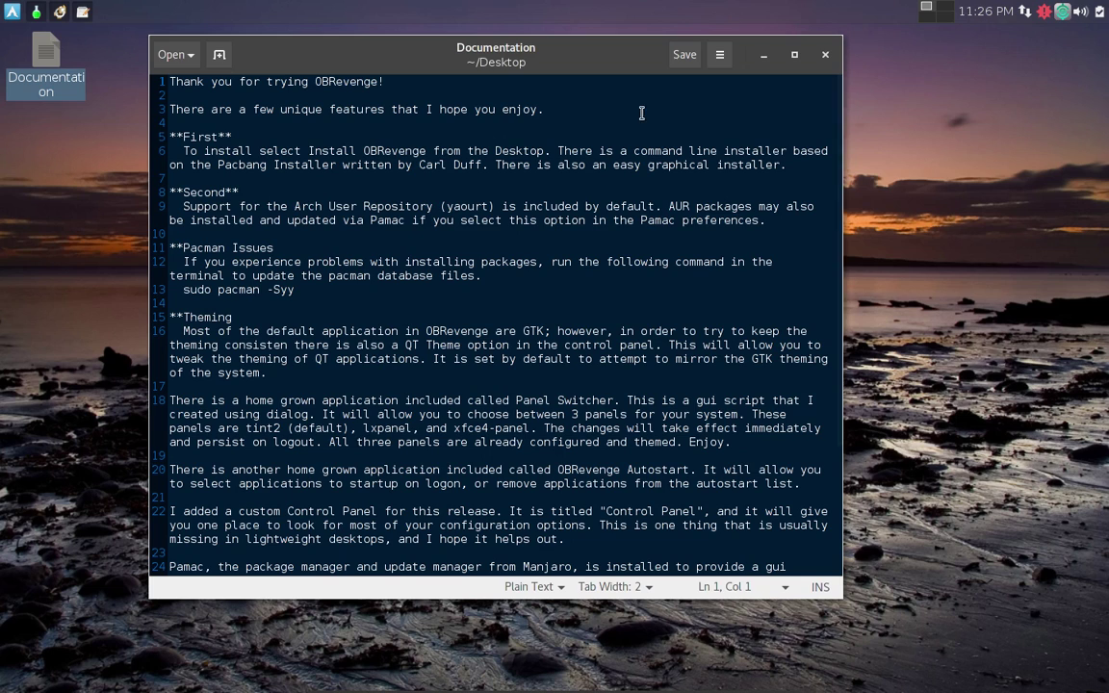
{"action": "left_click", "coordinate": [719, 56]}
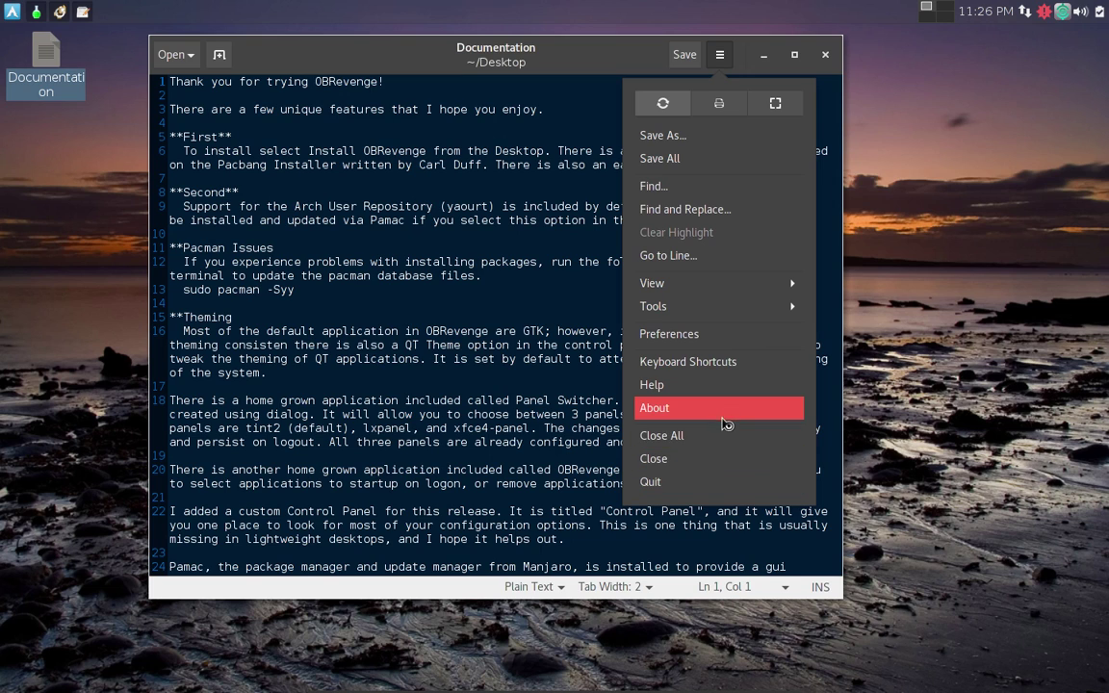
{"action": "left_click", "coordinate": [654, 408]}
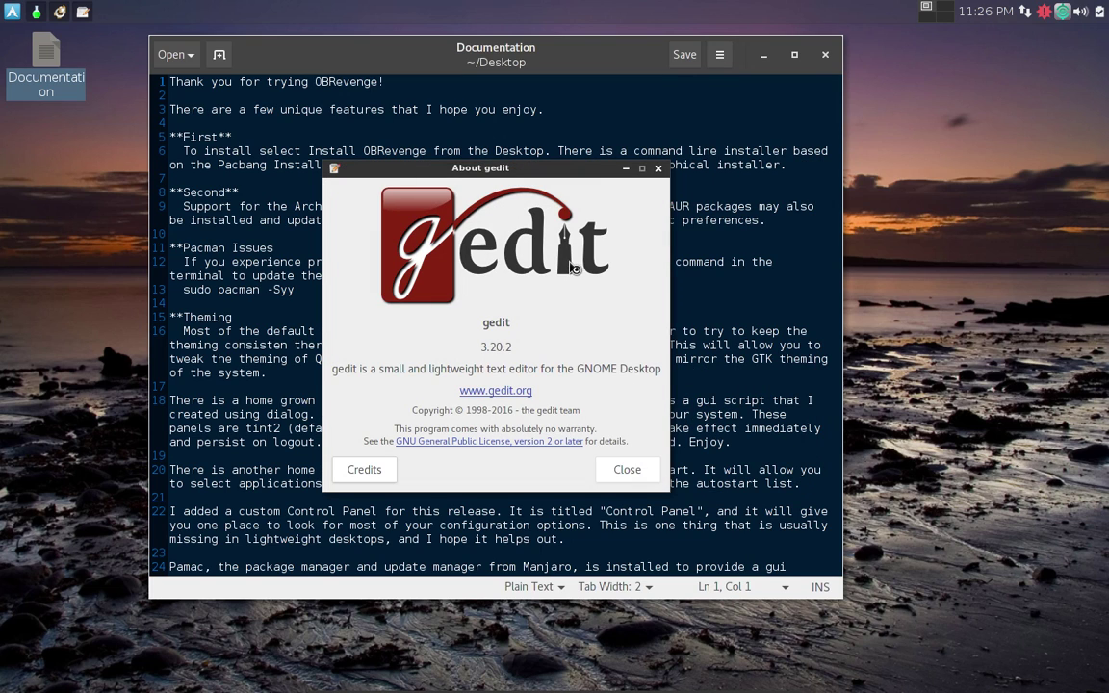
{"action": "left_click", "coordinate": [657, 169]}
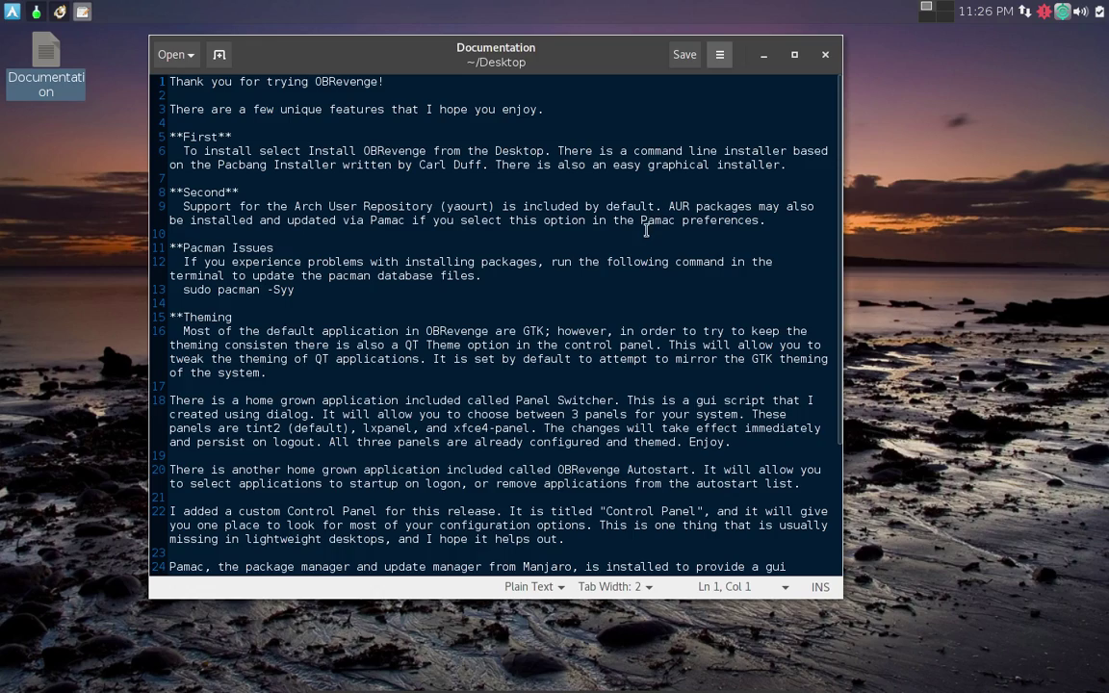
{"action": "scroll", "coordinate": [646, 230], "scroll_direction": "down", "scroll_amount": 4}
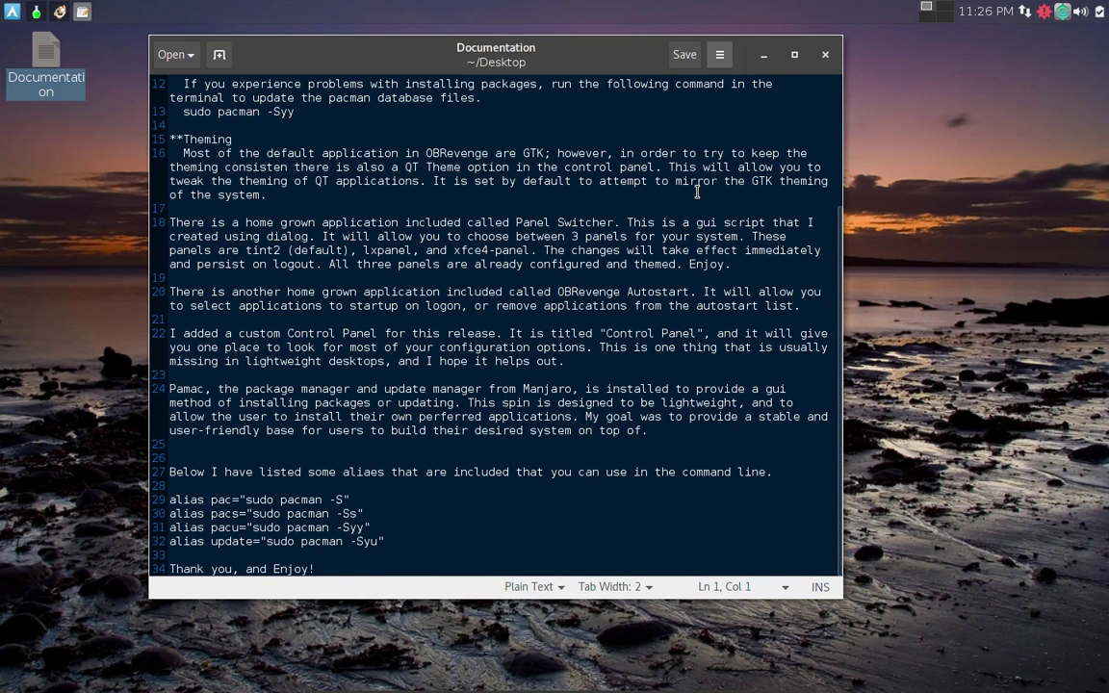
{"action": "scroll", "coordinate": [697, 191], "scroll_direction": "up", "scroll_amount": 4}
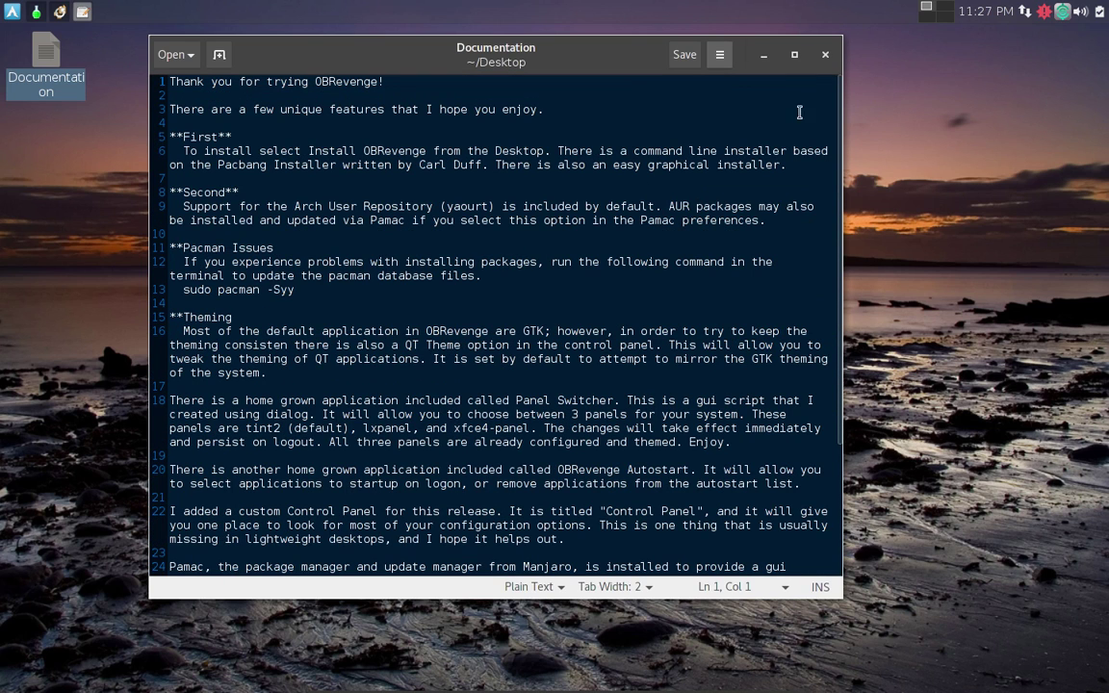
{"action": "left_click", "coordinate": [826, 58]}
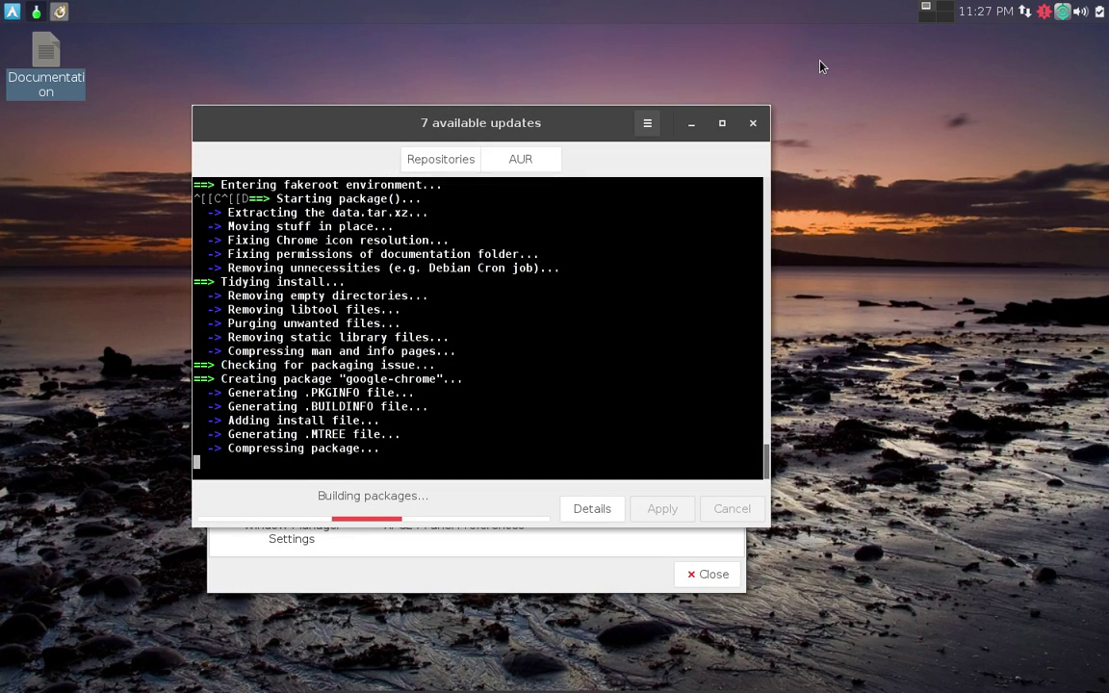